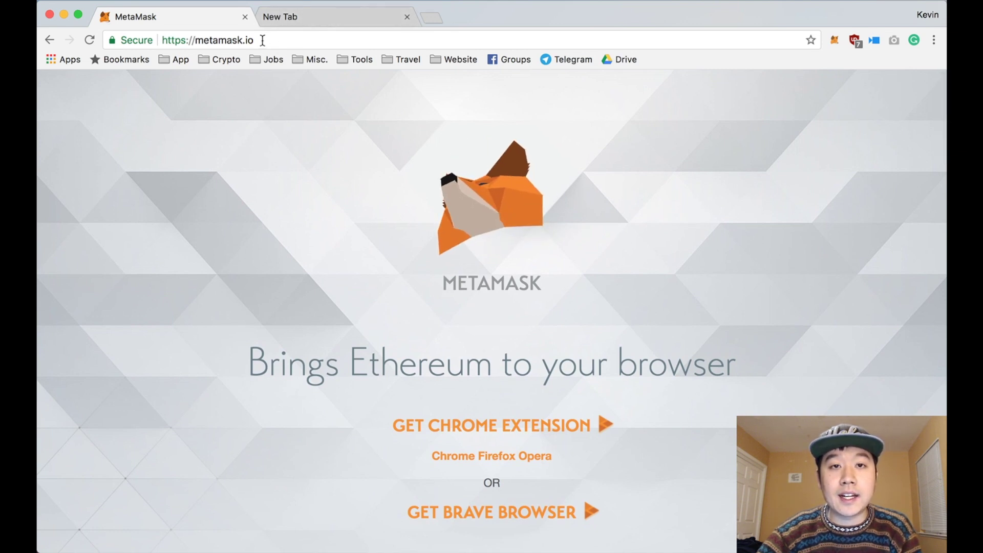
pyautogui.scroll(-3, 278, 187)
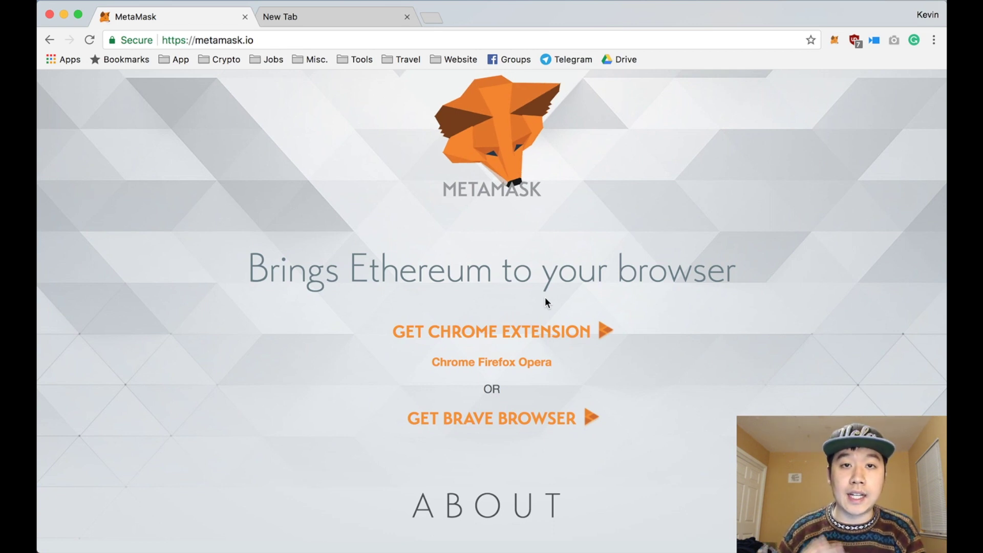
pyautogui.scroll(3, 546, 302)
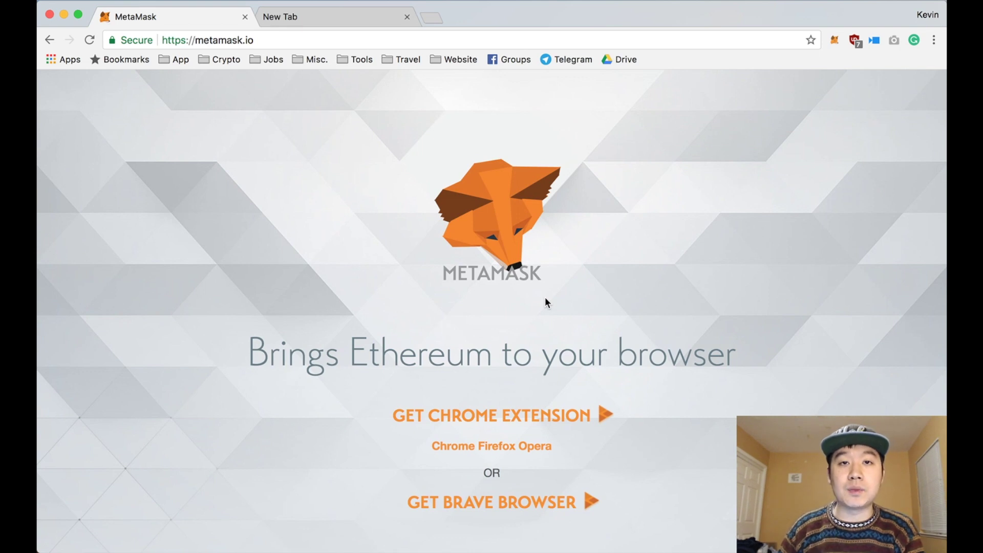
pyautogui.scroll(-3, 545, 302)
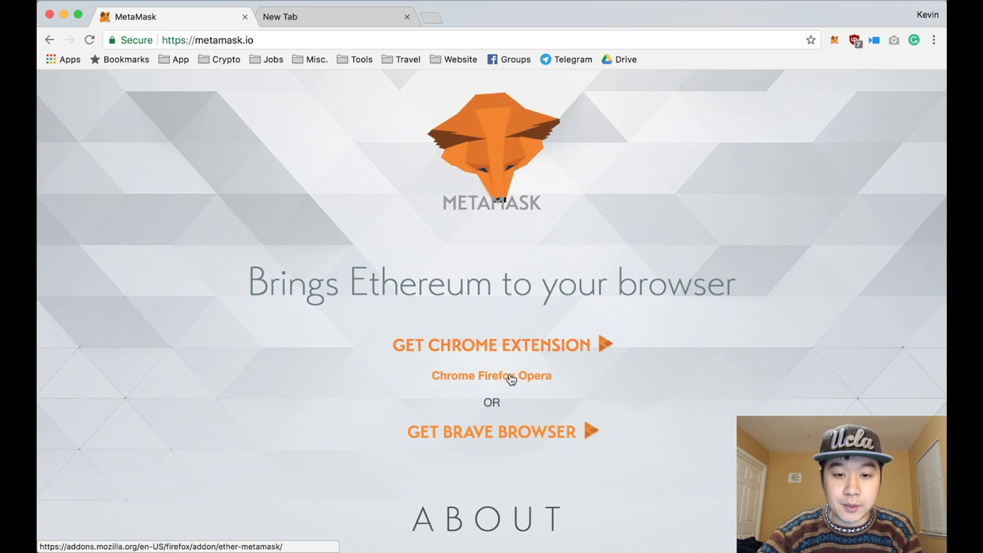
pyautogui.scroll(3, 549, 382)
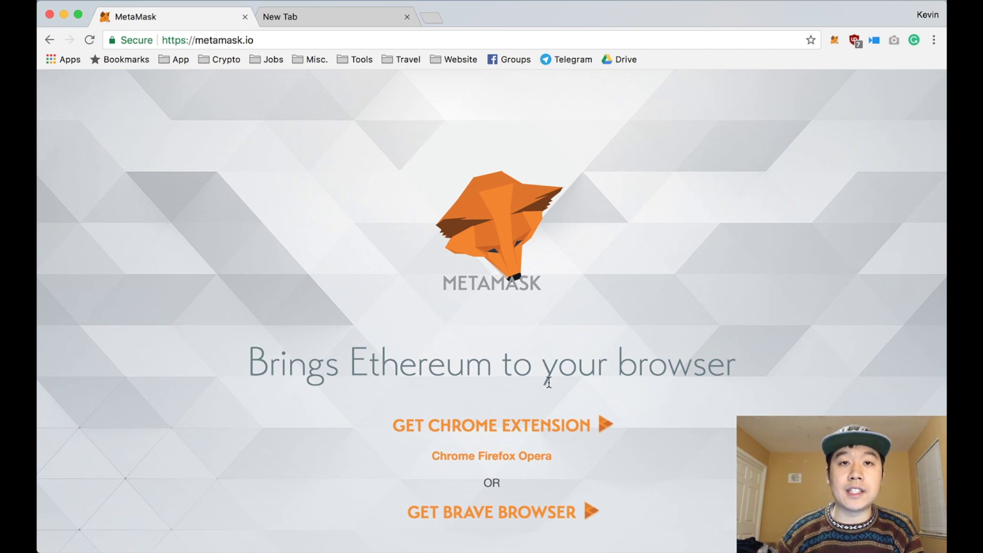
pyautogui.click(835, 41)
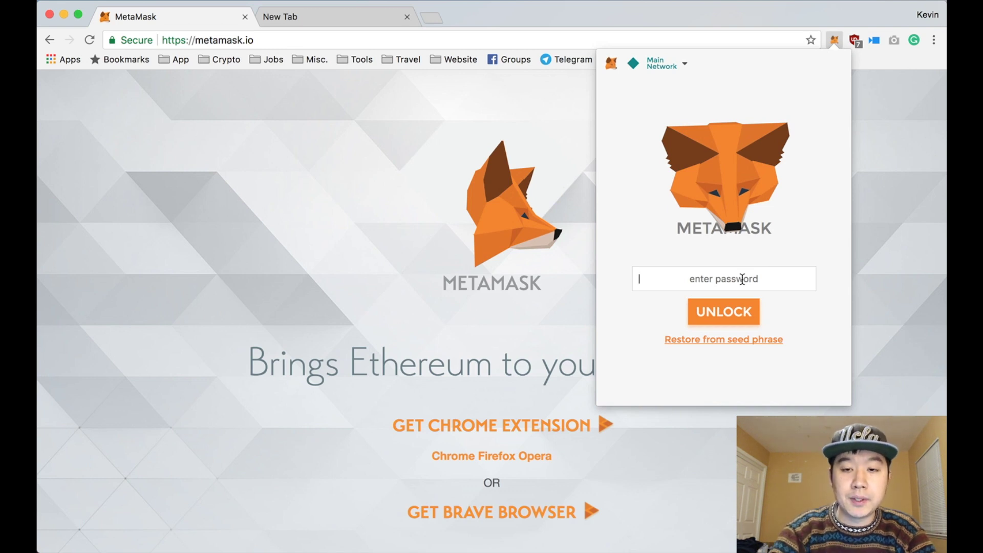
# Step: Unlock MetaMask with the password and show the Main account's sent transactions
pyautogui.write('••••••••••••••')
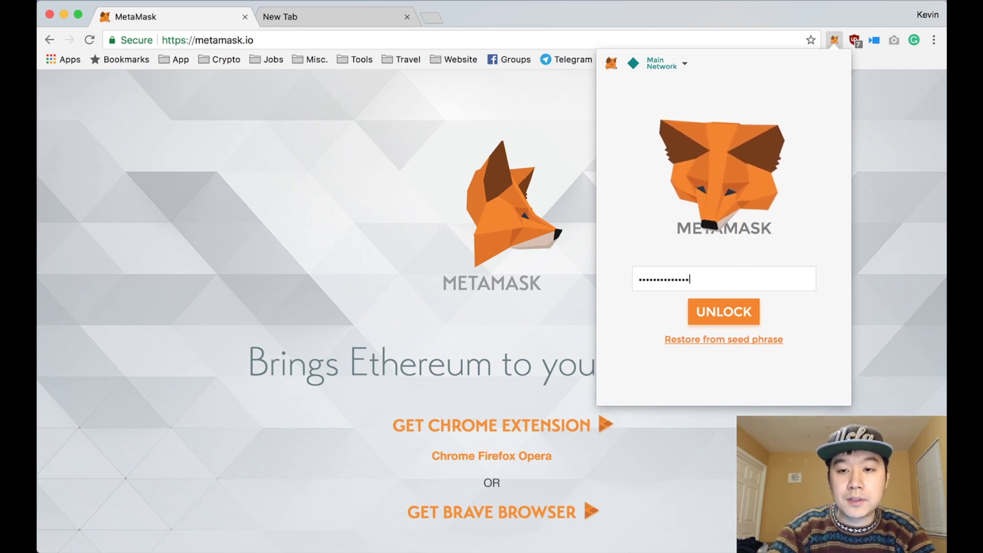
pyautogui.press('Return')
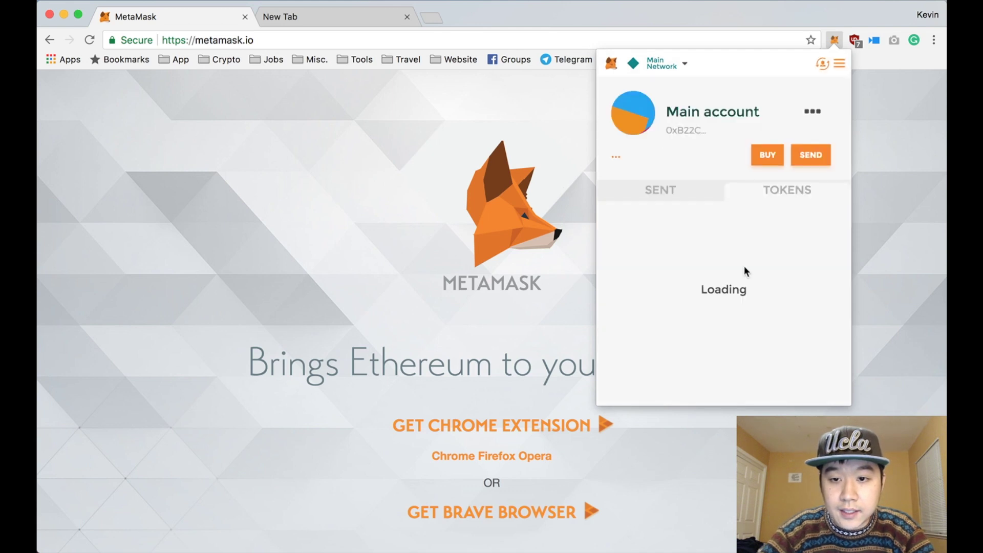
pyautogui.click(692, 192)
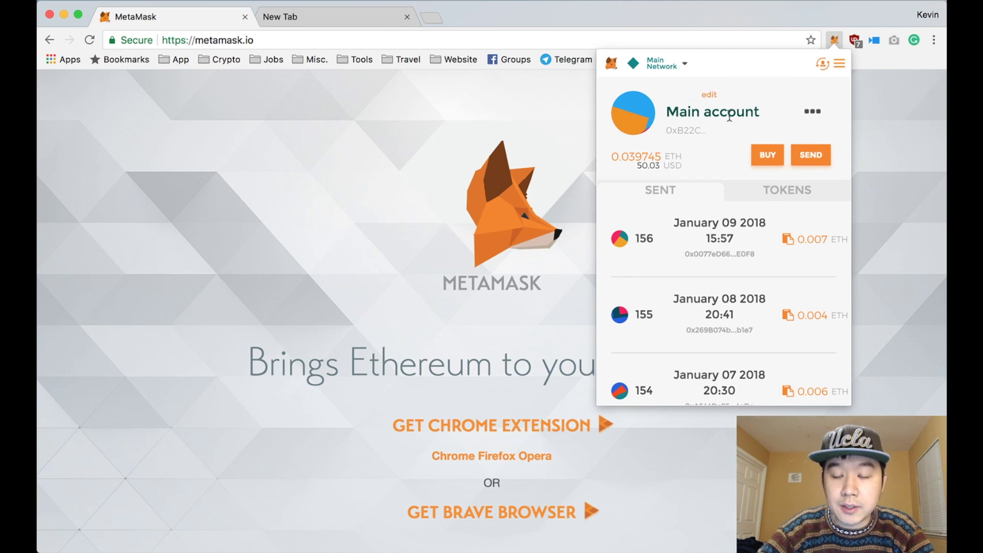
# Step: Check the Tokens tab, then return to the list of sent transactions
pyautogui.moveTo(637, 165)
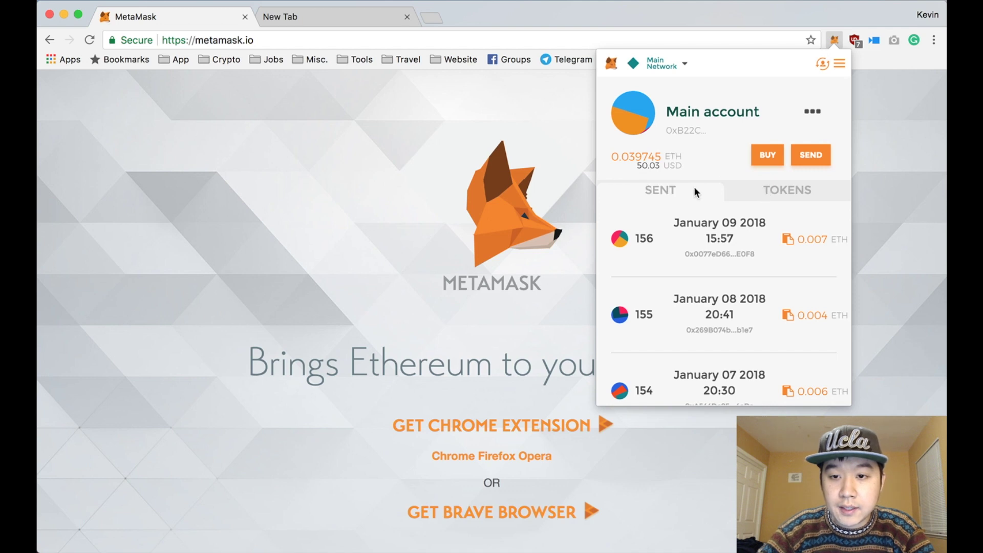
pyautogui.scroll(-5, 695, 363)
pyautogui.scroll(5, 695, 363)
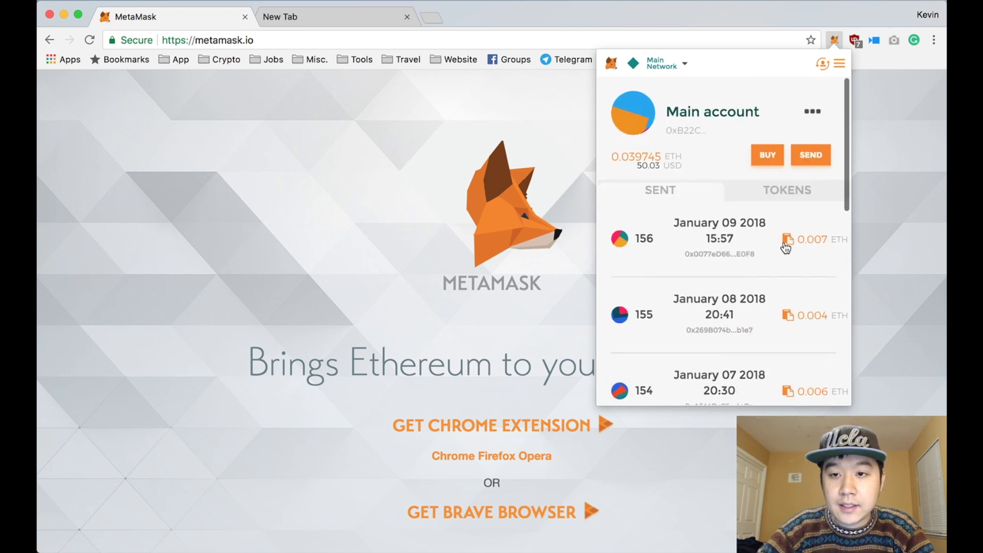
pyautogui.click(784, 190)
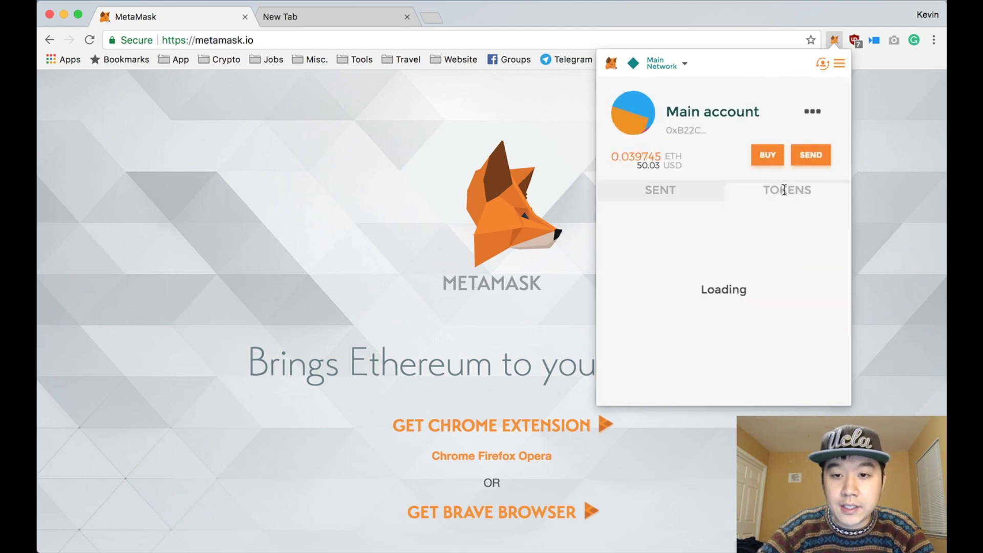
pyautogui.click(691, 193)
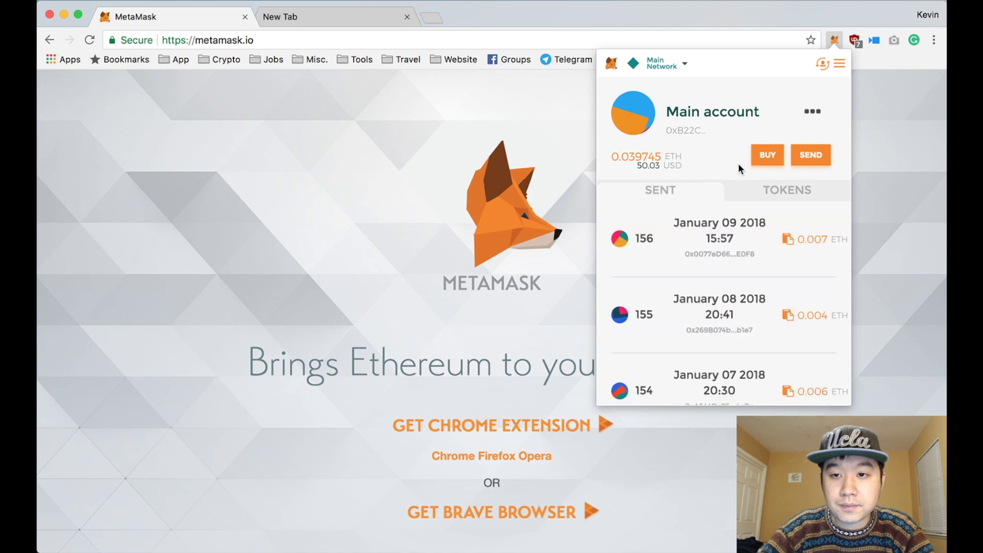
# Step: Glance at the account options and the network list, closing both
pyautogui.click(813, 114)
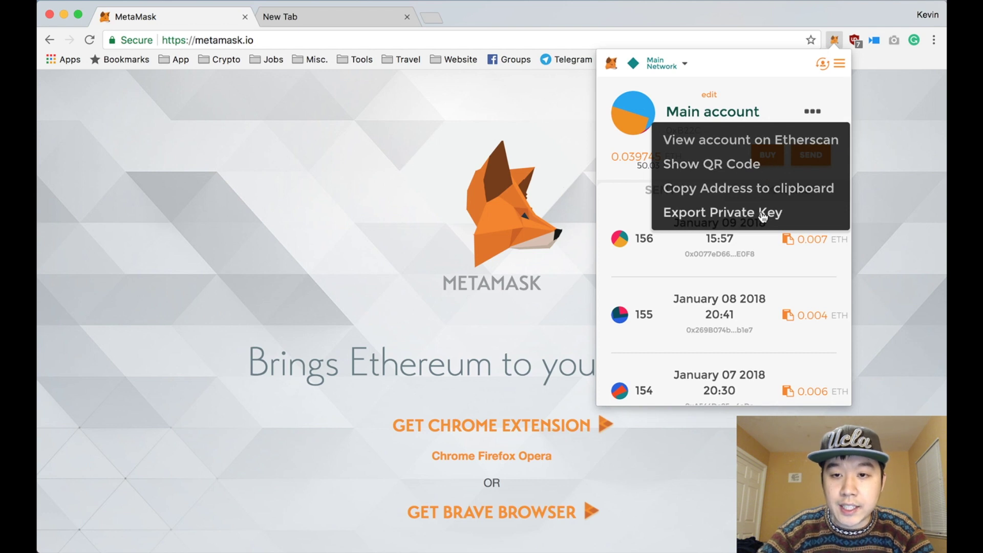
pyautogui.click(832, 85)
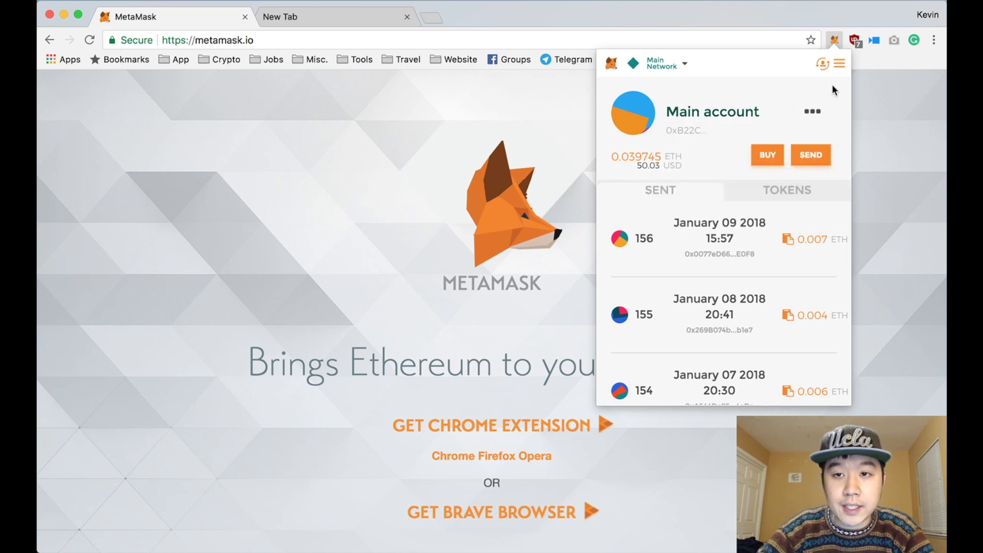
pyautogui.click(681, 65)
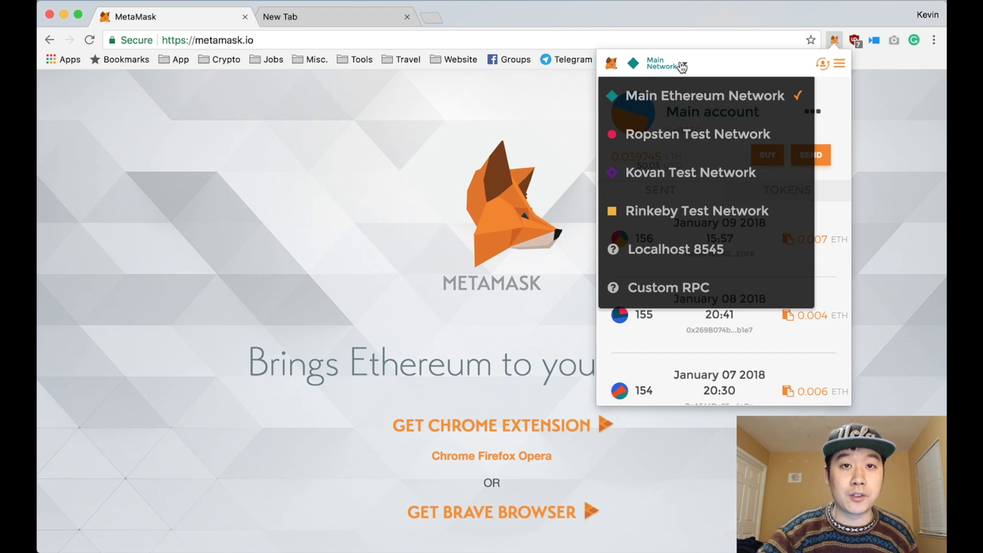
pyautogui.click(721, 60)
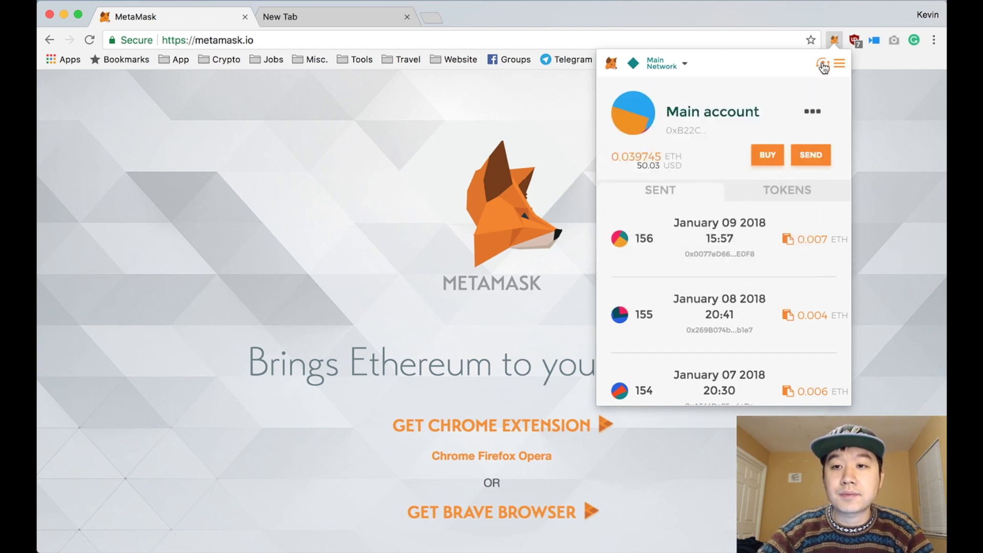
# Step: Create a new account and rename it 'Test Youtube Account'
pyautogui.click(823, 64)
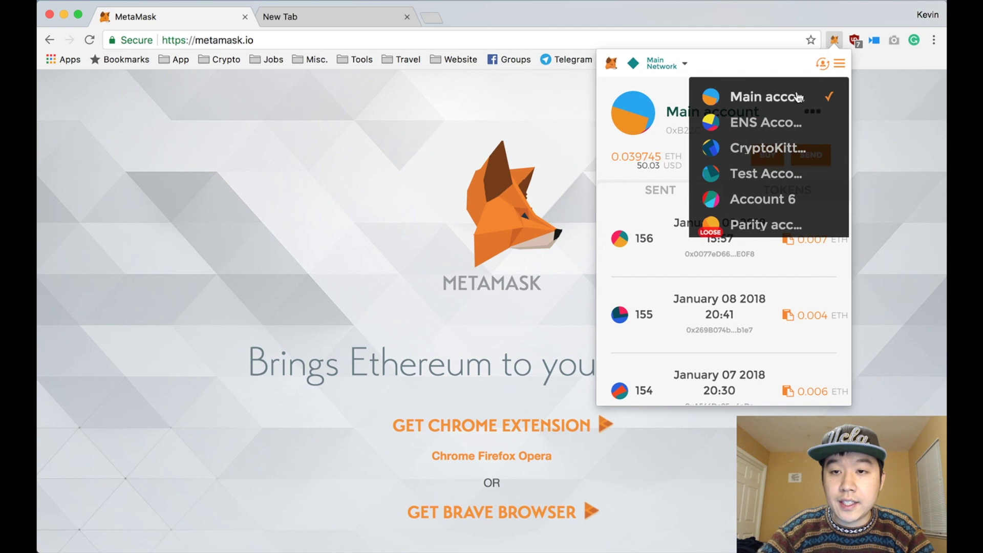
pyautogui.scroll(-2, 788, 114)
pyautogui.scroll(-1, 788, 114)
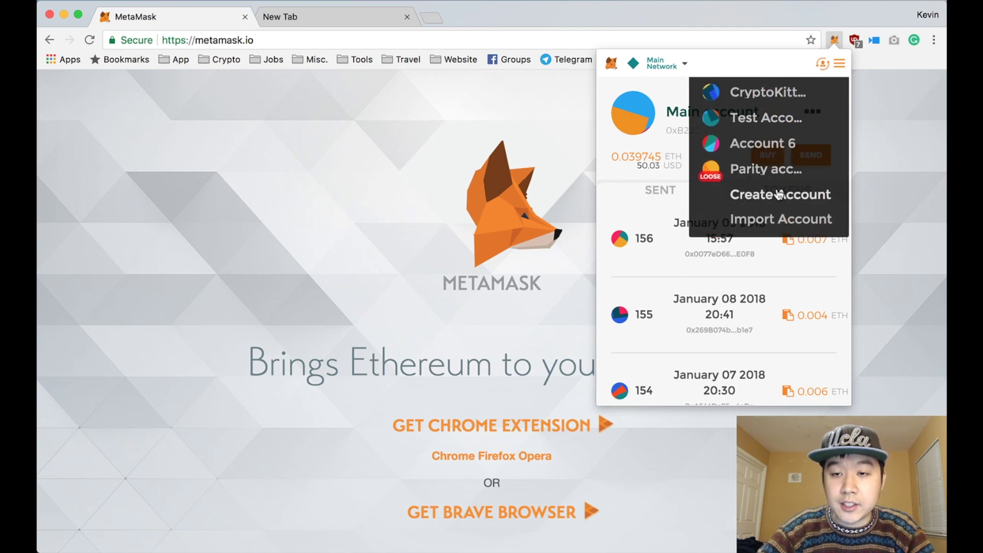
pyautogui.click(779, 196)
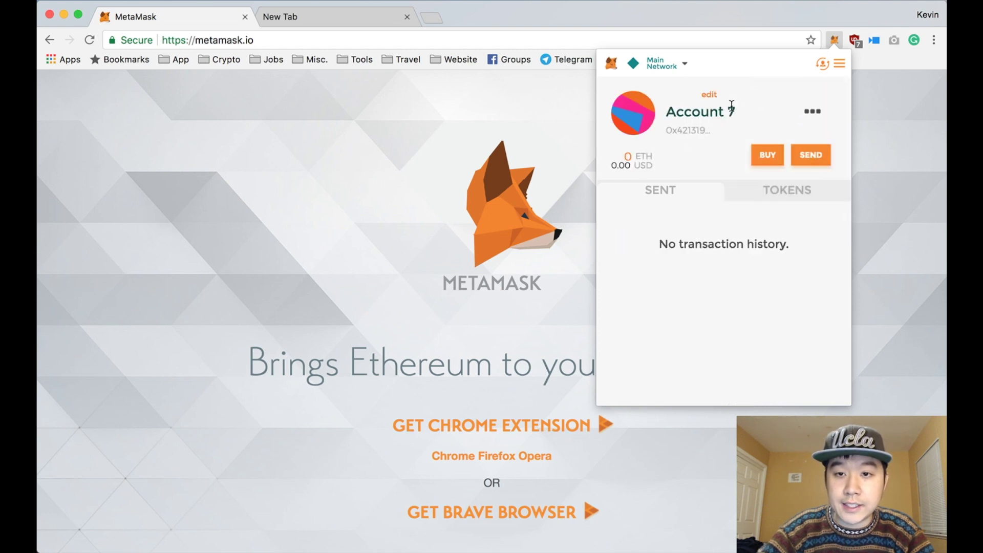
pyautogui.click(714, 96)
pyautogui.press('super+a')
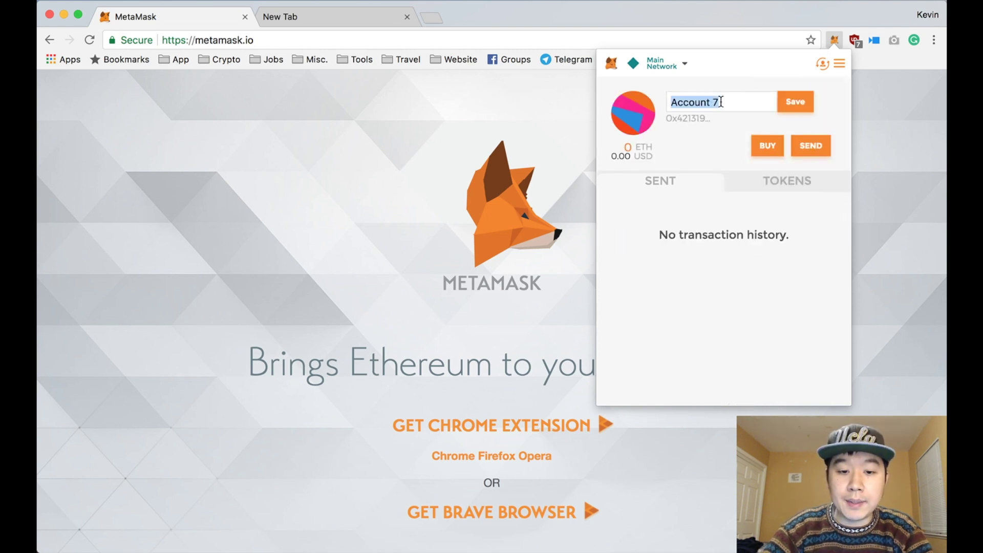
pyautogui.write('Test Youtu')
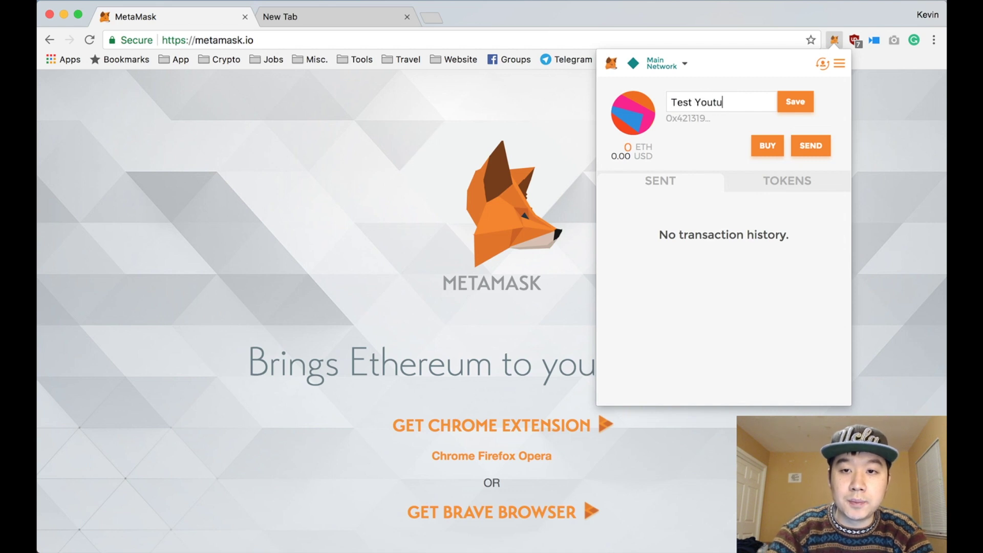
pyautogui.write('be Account')
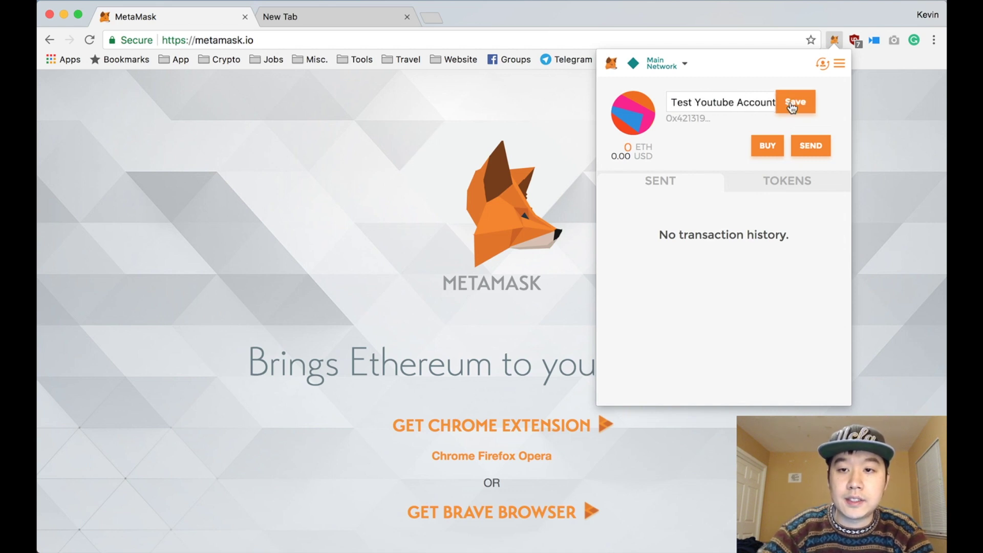
pyautogui.click(794, 102)
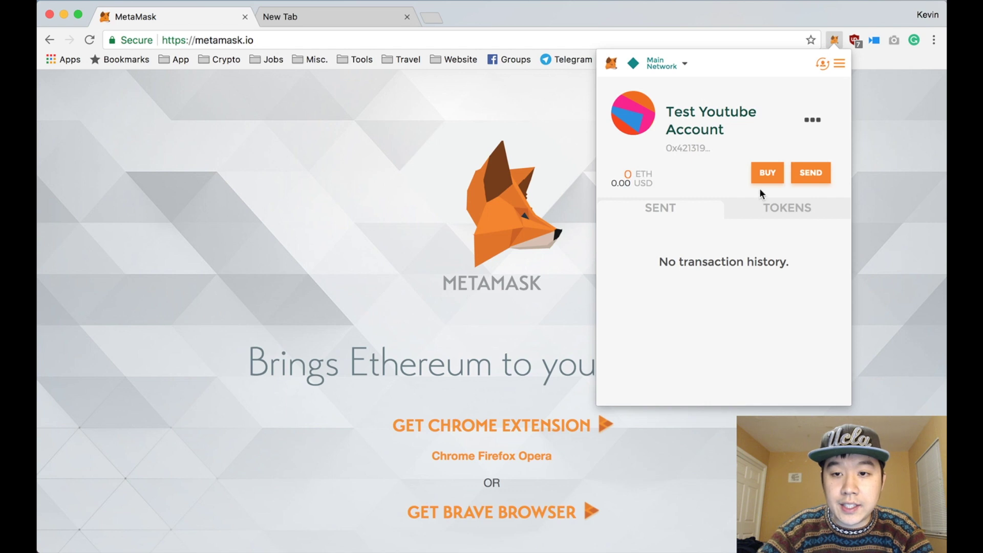
# Step: Open the Import Account page from the account list
pyautogui.click(822, 64)
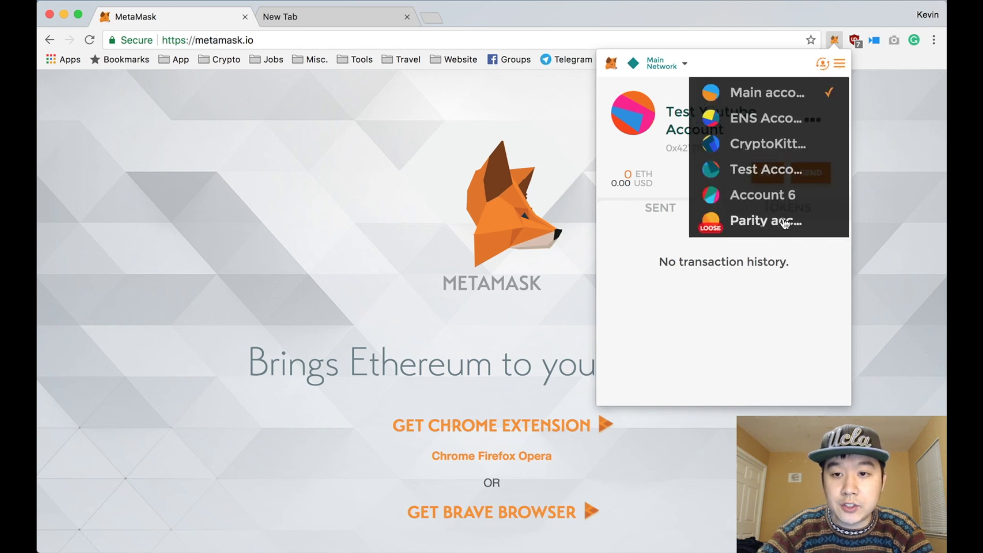
pyautogui.scroll(-3, 784, 222)
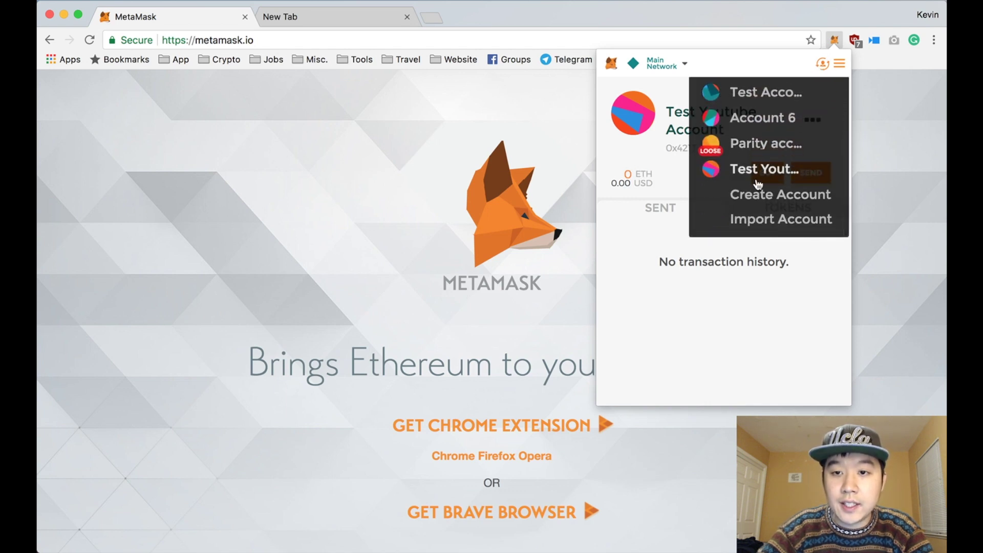
pyautogui.click(758, 219)
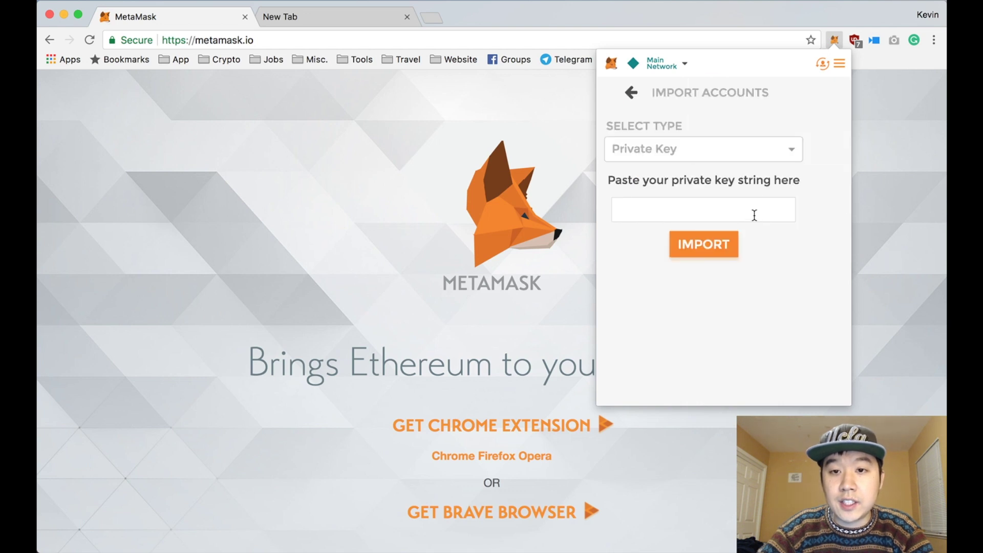
# Step: Switch the import type from Private Key to JSON File
pyautogui.click(776, 146)
pyautogui.click(795, 157)
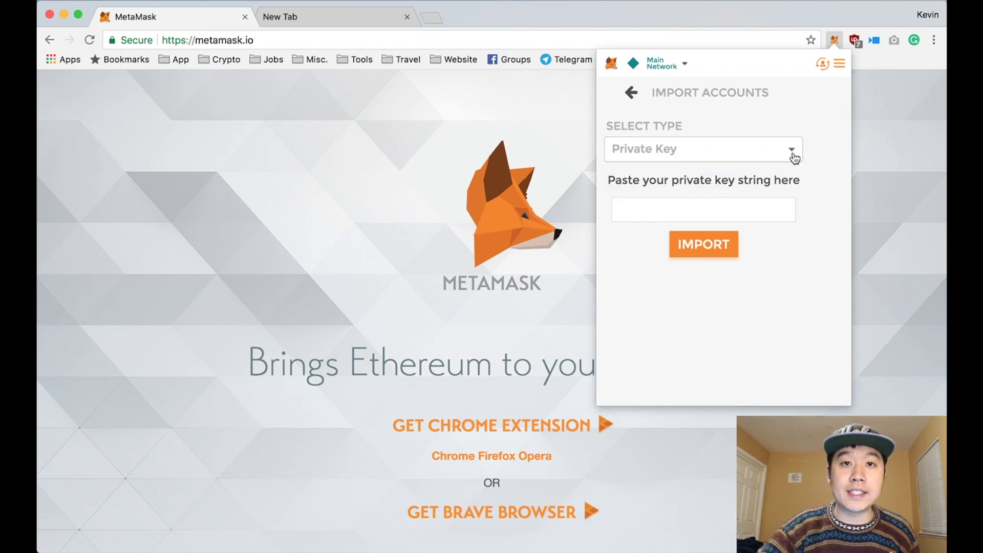
pyautogui.click(794, 157)
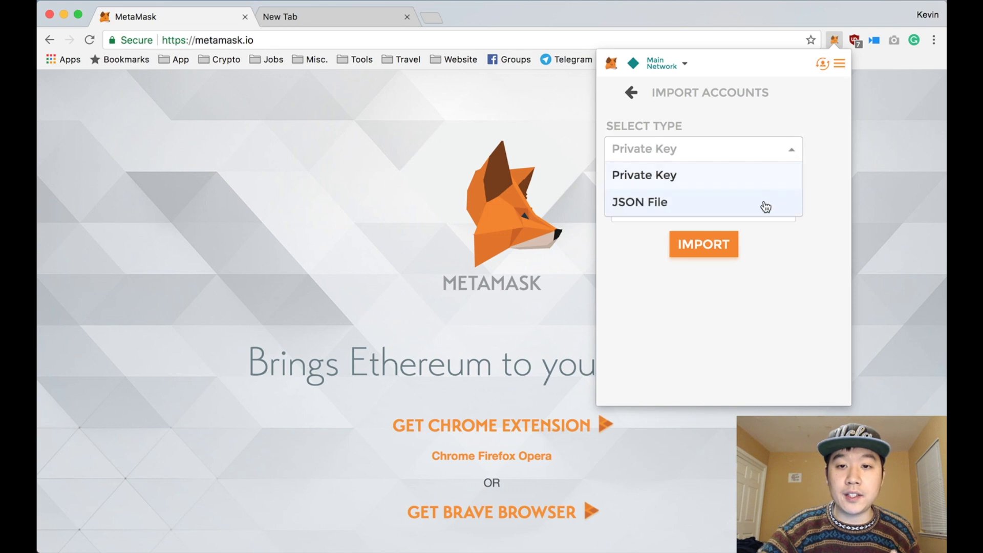
pyautogui.click(816, 185)
pyautogui.click(759, 152)
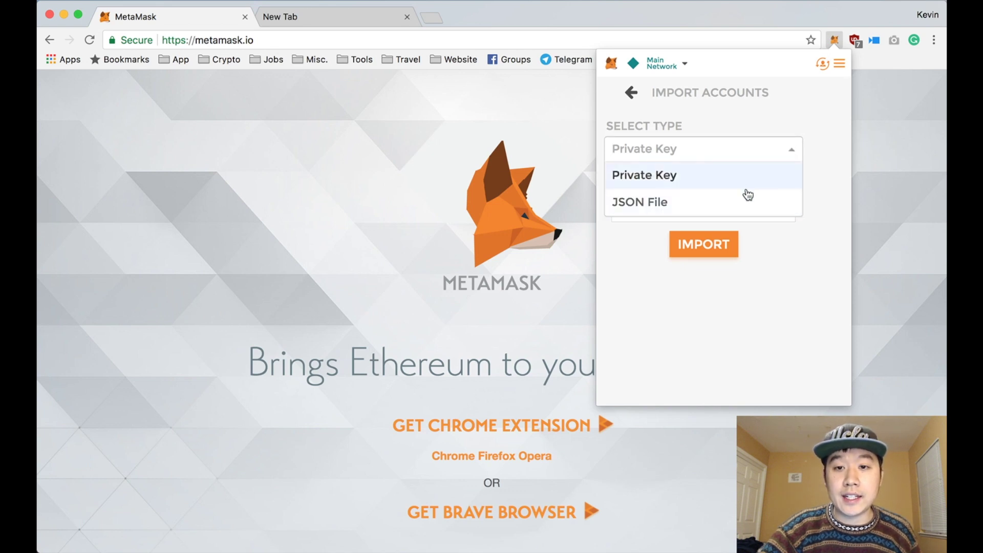
pyautogui.click(822, 188)
pyautogui.click(735, 153)
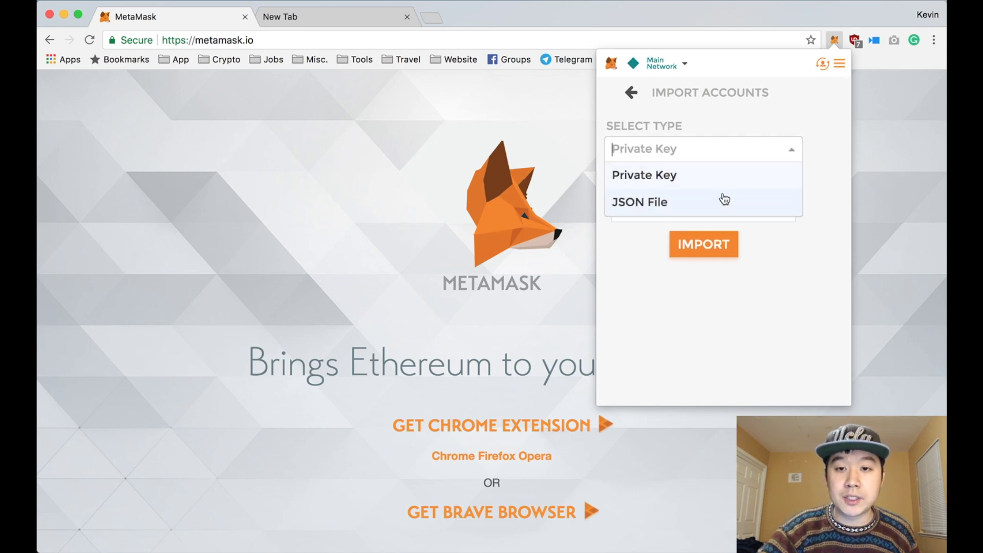
pyautogui.click(720, 200)
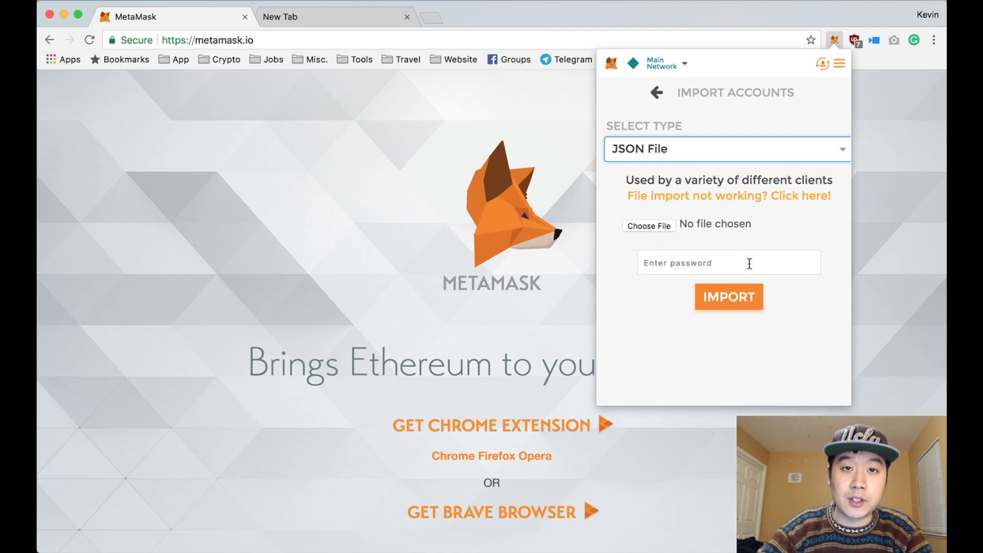
# Step: Switch back to the Main account from the account list
pyautogui.click(822, 65)
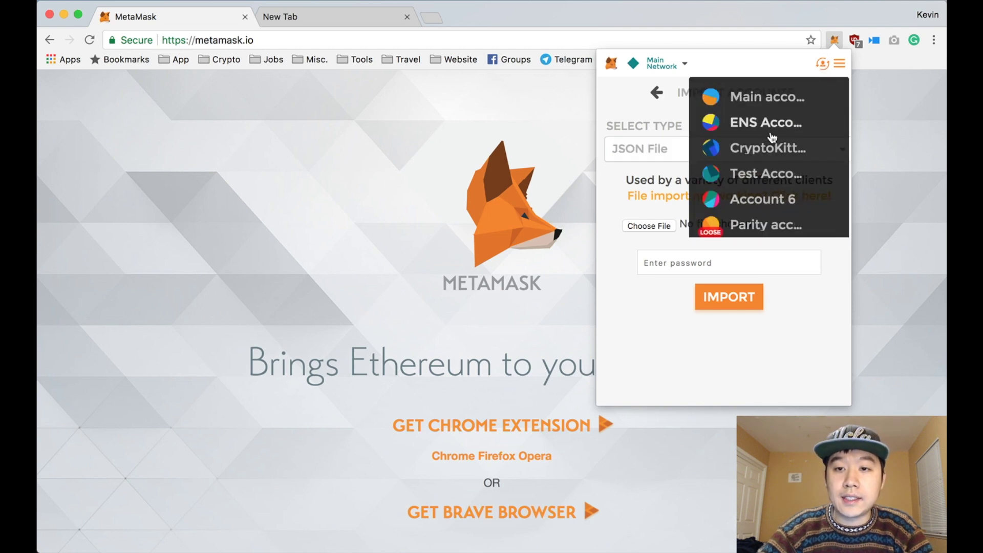
pyautogui.scroll(-2, 753, 197)
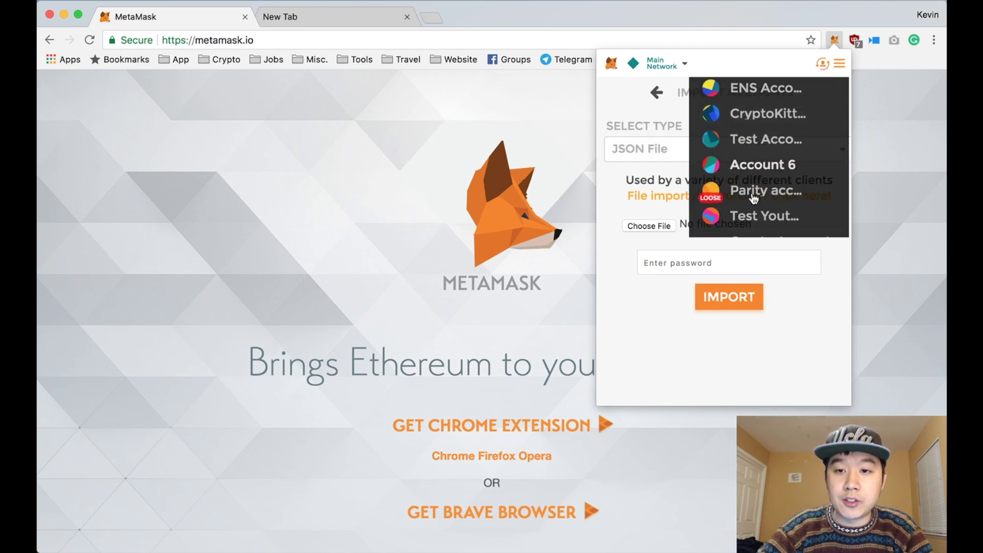
pyautogui.click(617, 195)
pyautogui.click(825, 65)
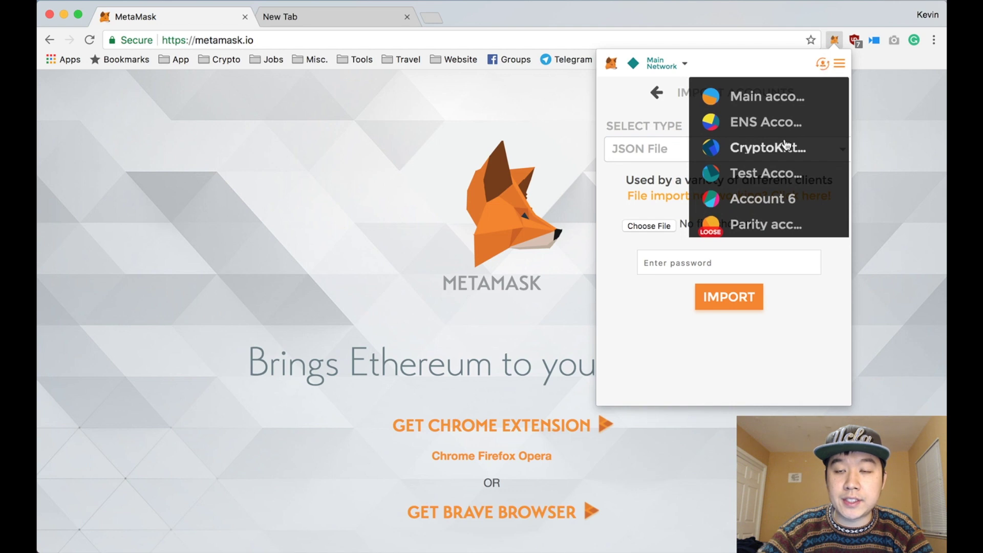
pyautogui.scroll(-3, 784, 149)
pyautogui.scroll(3, 784, 149)
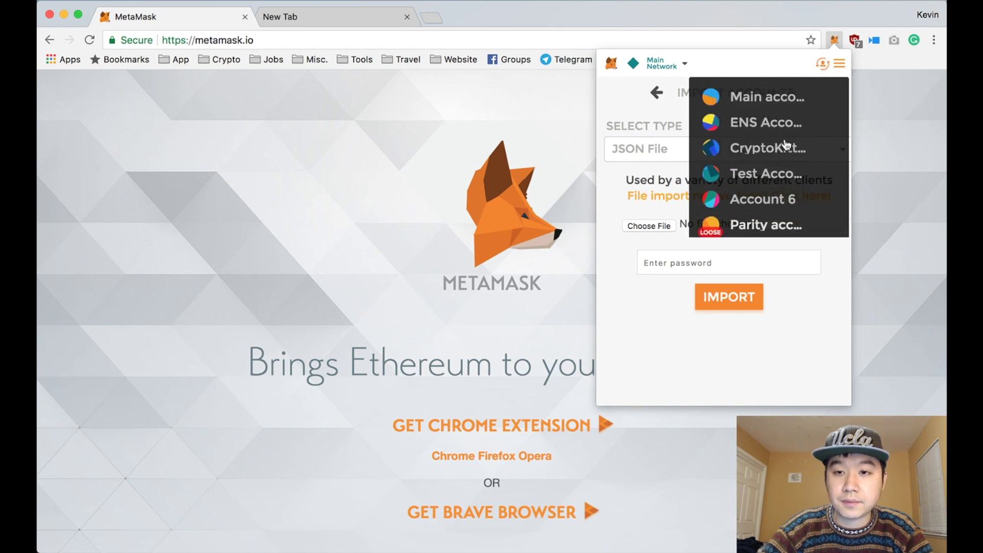
pyautogui.click(767, 94)
# Step: Visit the MetaMask Settings page, then go back to the Main account view
pyautogui.click(840, 65)
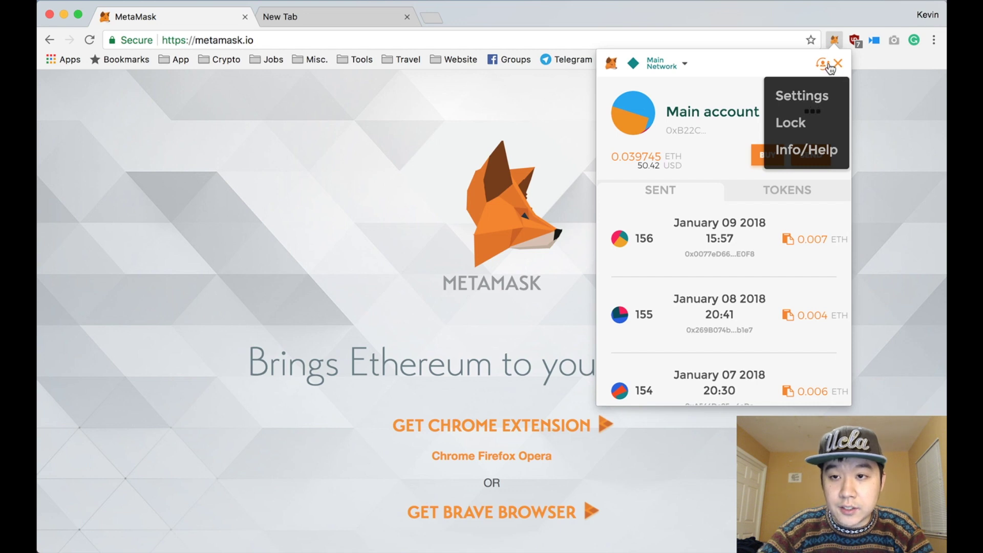
pyautogui.click(837, 64)
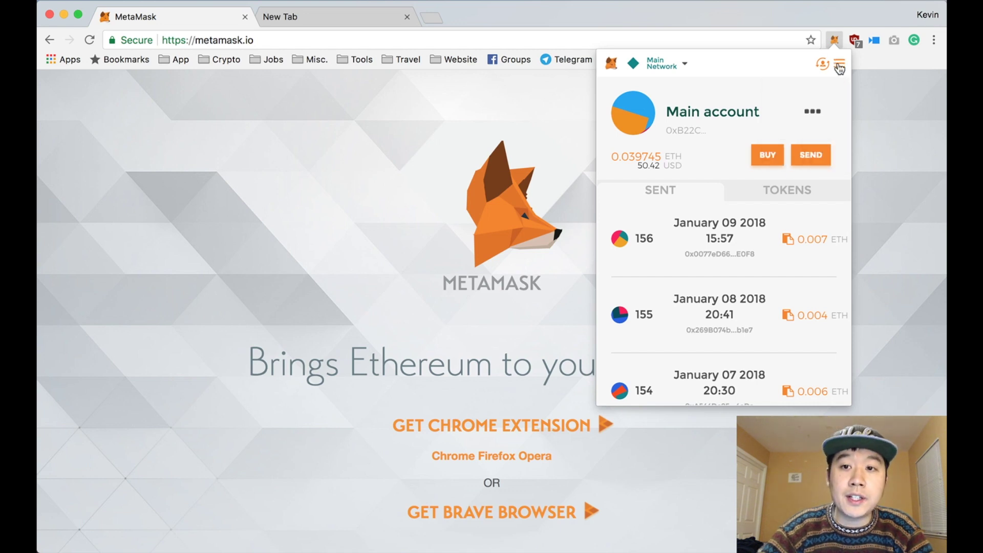
pyautogui.click(840, 66)
pyautogui.click(802, 94)
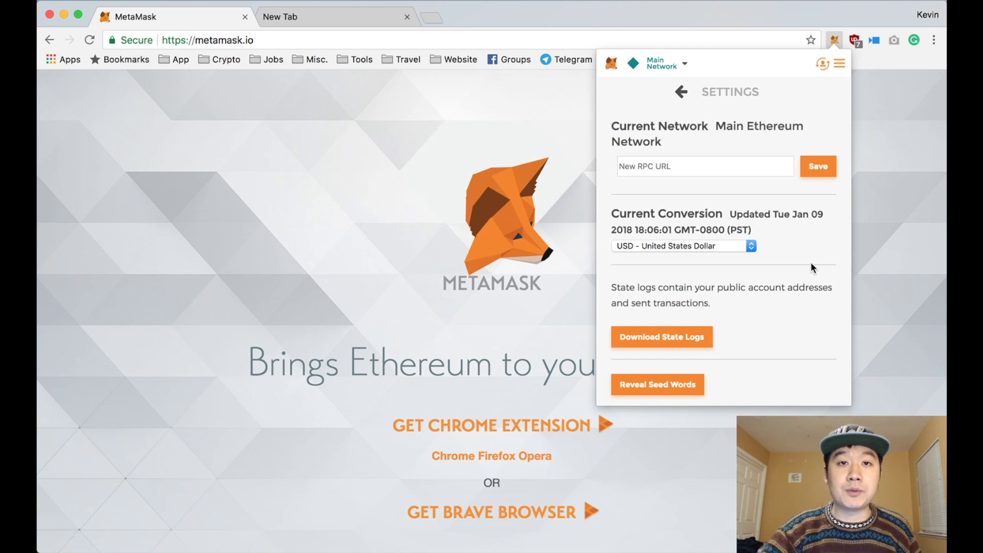
pyautogui.click(681, 92)
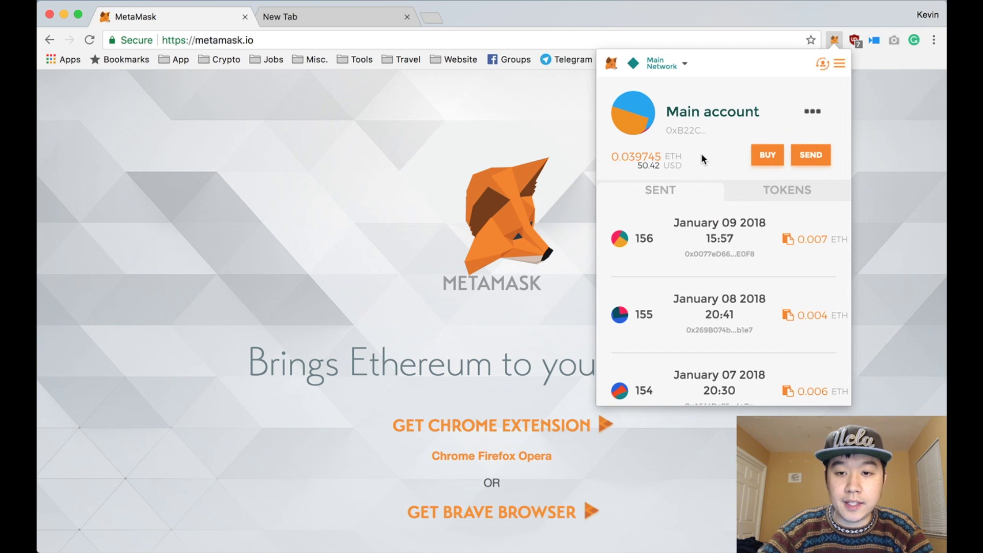
# Step: Open the Main account's Etherscan address page showing 0.039745 Ether and 163 transactions
pyautogui.click(810, 114)
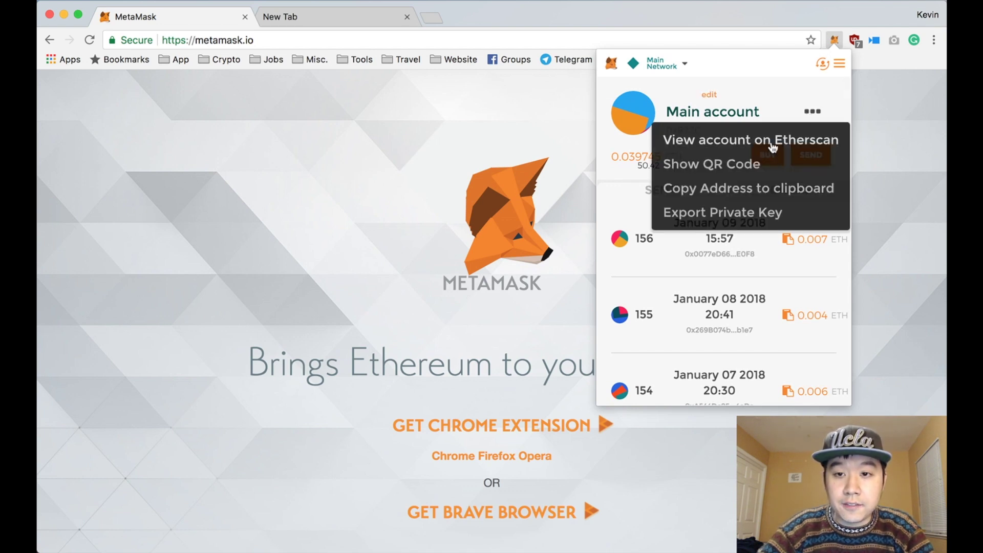
pyautogui.click(773, 146)
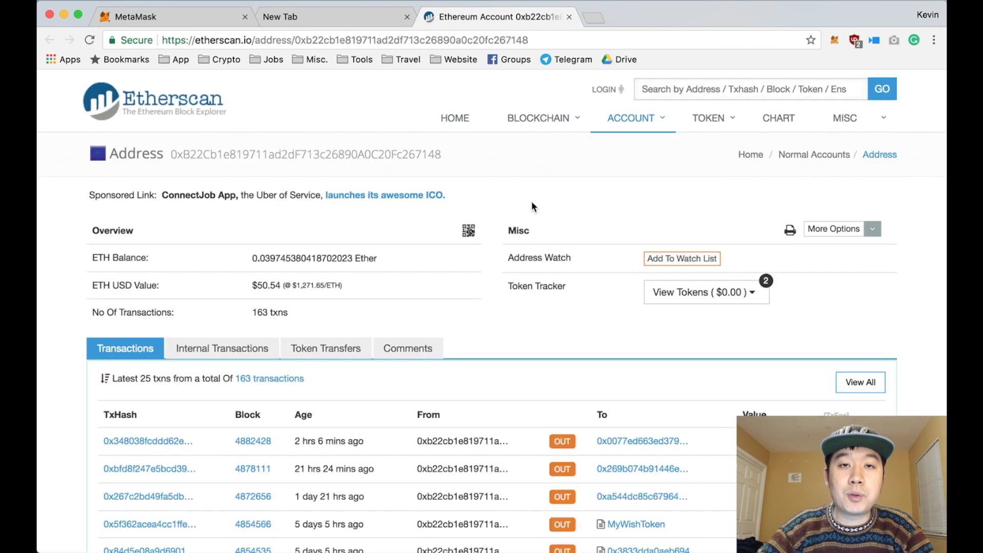
pyautogui.scroll(-3, 531, 201)
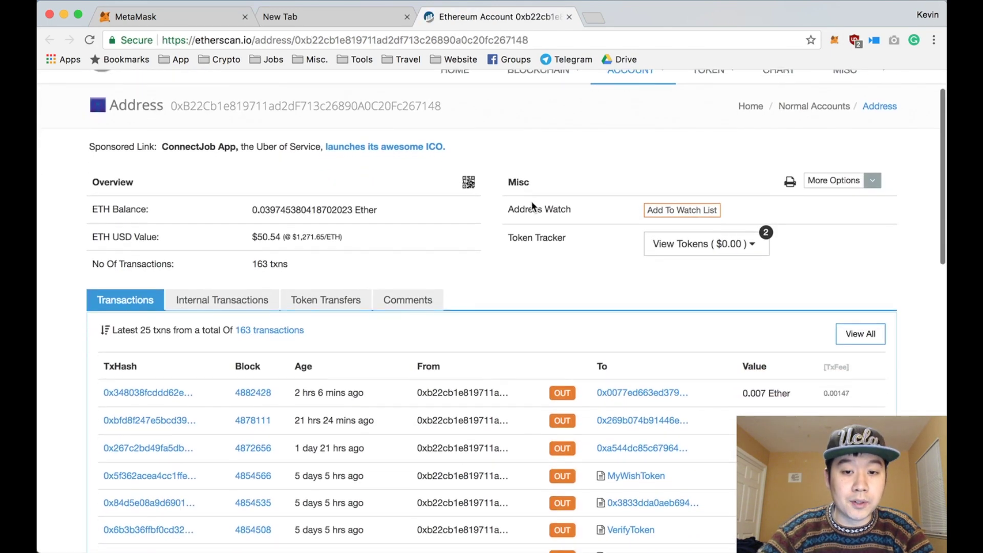
pyautogui.scroll(3, 531, 201)
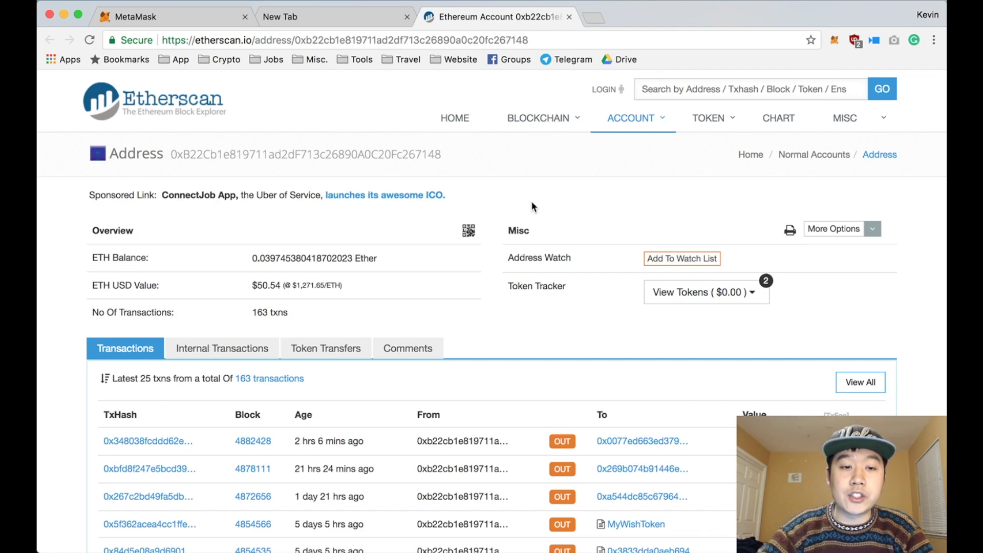
pyautogui.scroll(-3, 530, 207)
pyautogui.scroll(3, 531, 206)
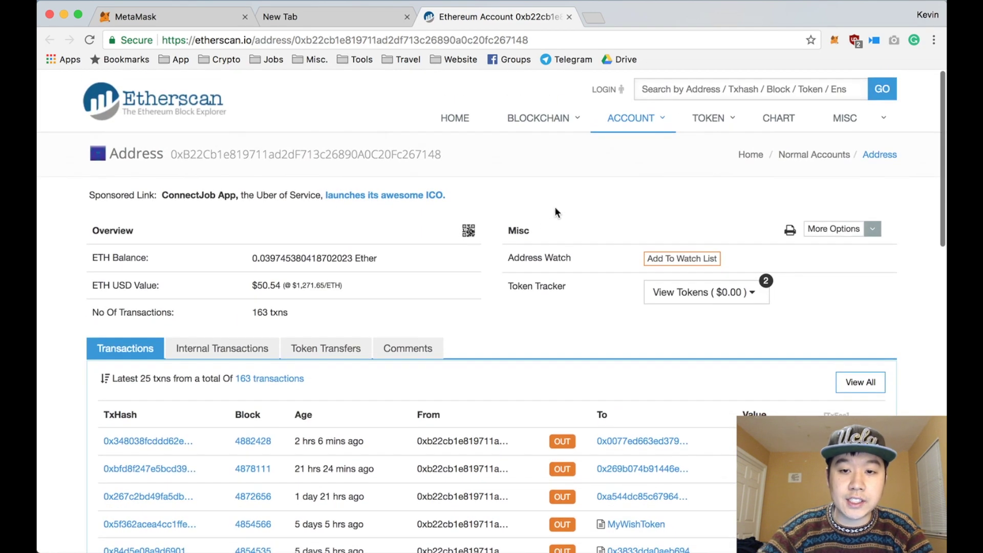
# Step: Check the account's AppCoins and XENON token holdings on Etherscan
pyautogui.click(685, 292)
pyautogui.click(545, 324)
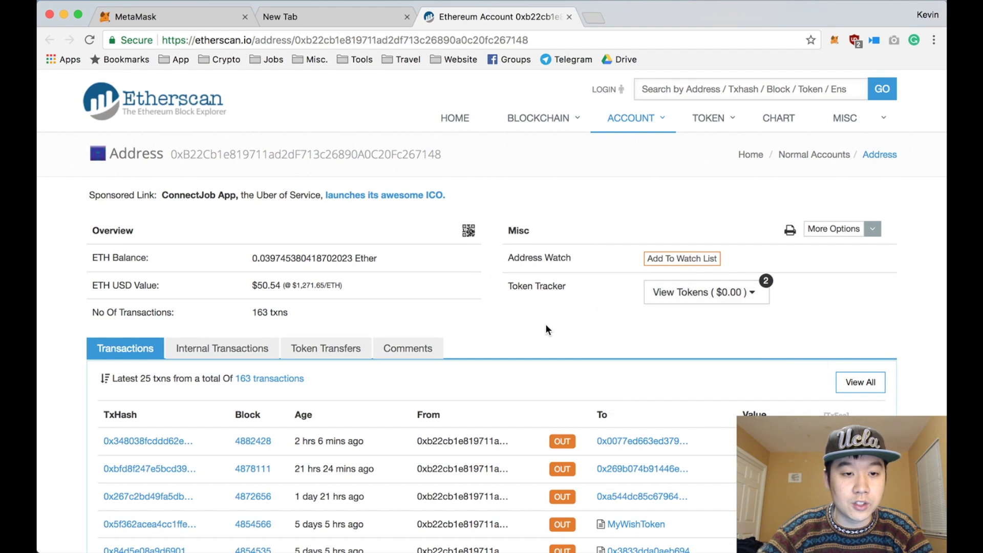
pyautogui.click(835, 40)
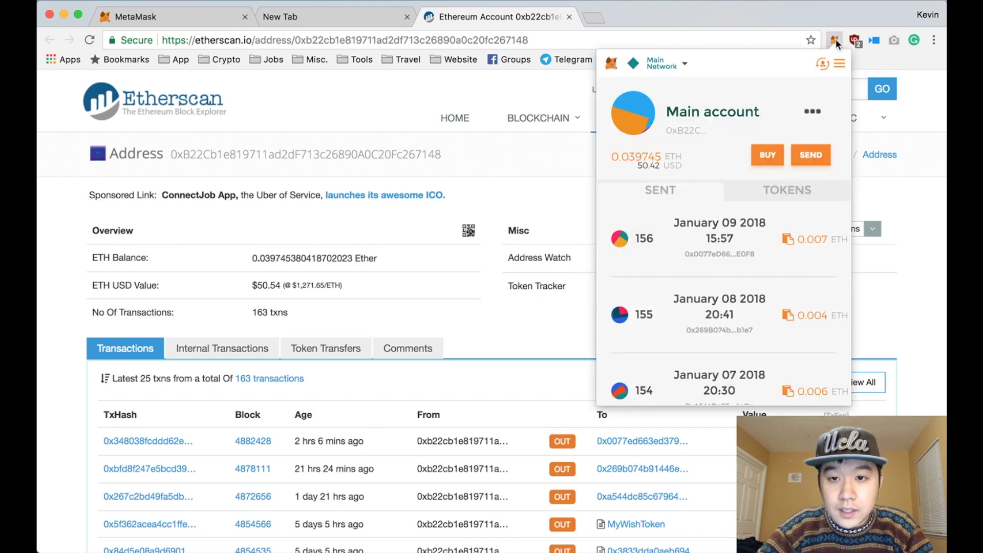
# Step: Peek at the Buy ETH options, then copy the Main account's address to the clipboard
pyautogui.click(766, 159)
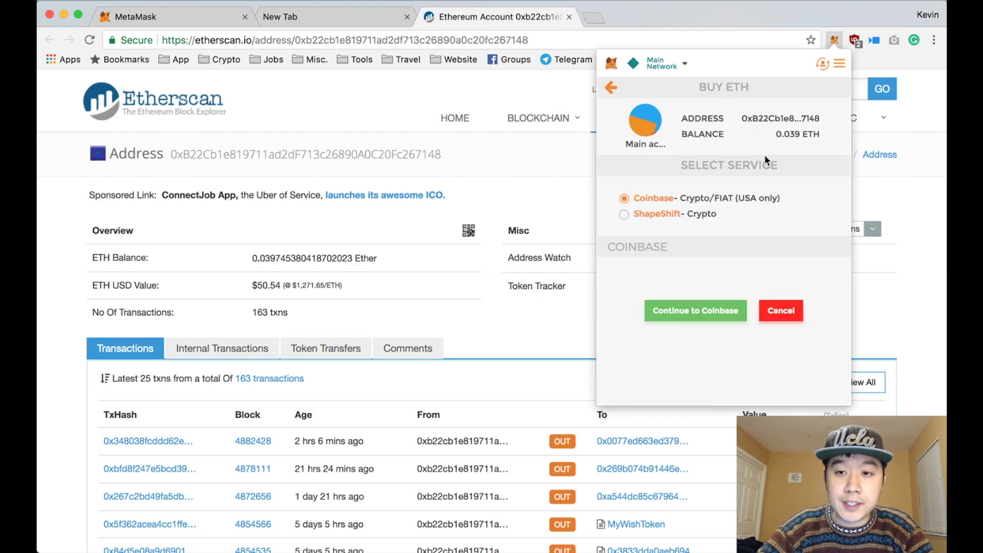
pyautogui.click(764, 154)
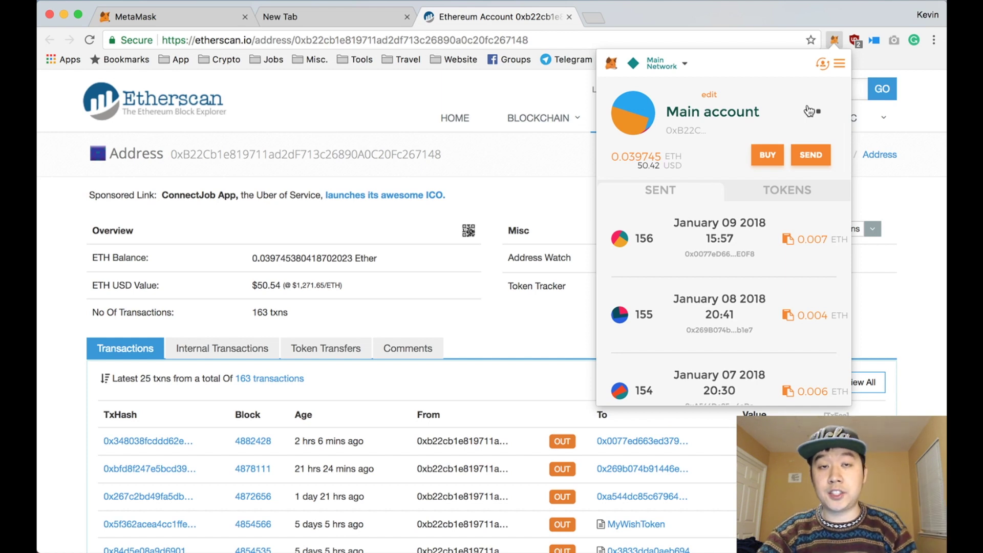
pyautogui.click(809, 111)
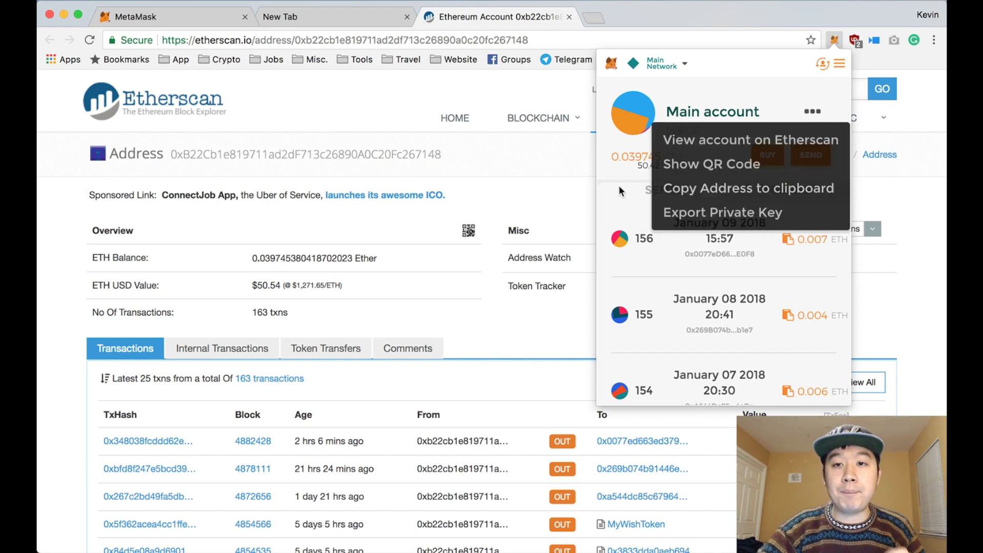
pyautogui.click(763, 189)
pyautogui.moveTo(666, 131); pyautogui.dragTo(713, 136)
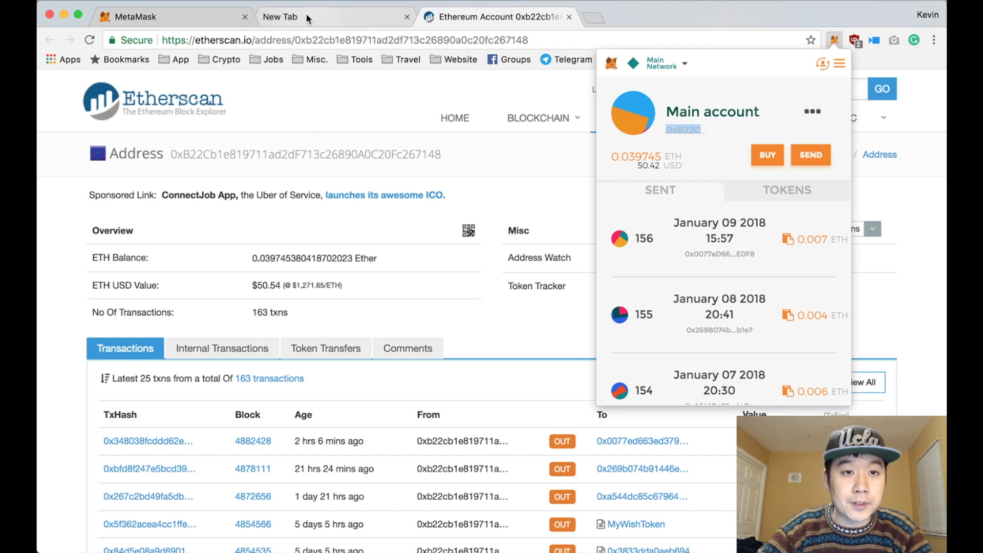
pyautogui.click(820, 49)
pyautogui.click(834, 40)
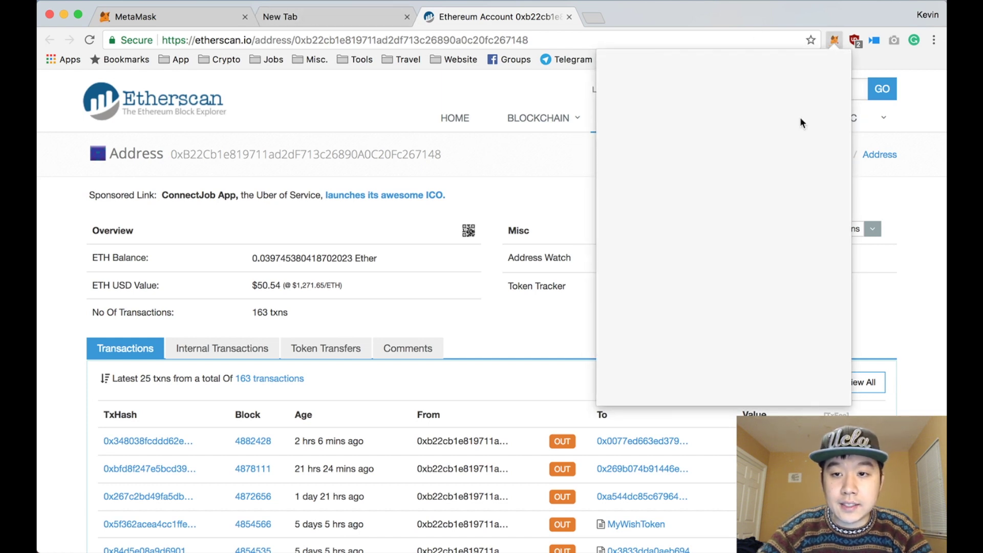
# Step: Prepare a 0.007 ETH send to the pasted recipient address and move to confirmation
pyautogui.click(812, 155)
pyautogui.click(715, 201)
pyautogui.press('super+v')
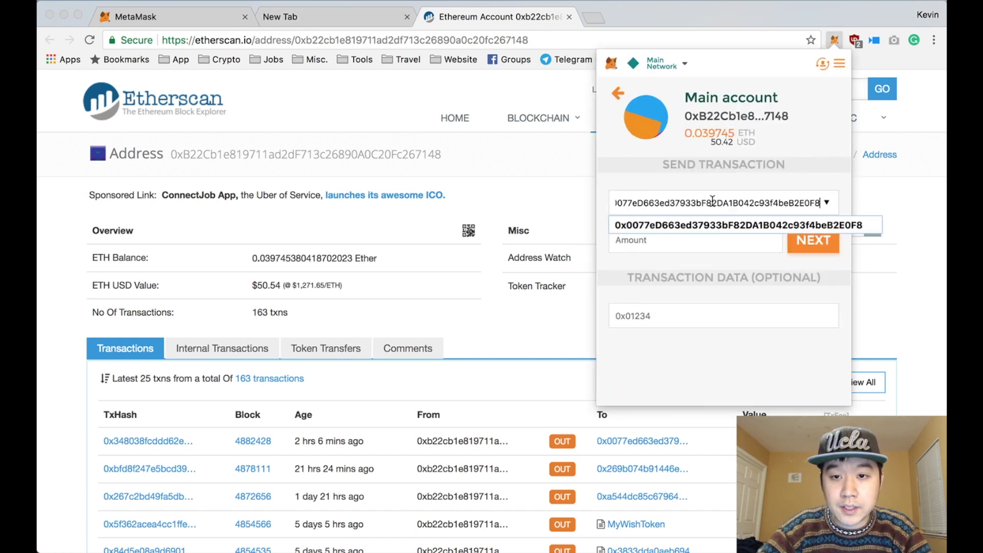
pyautogui.click(675, 242)
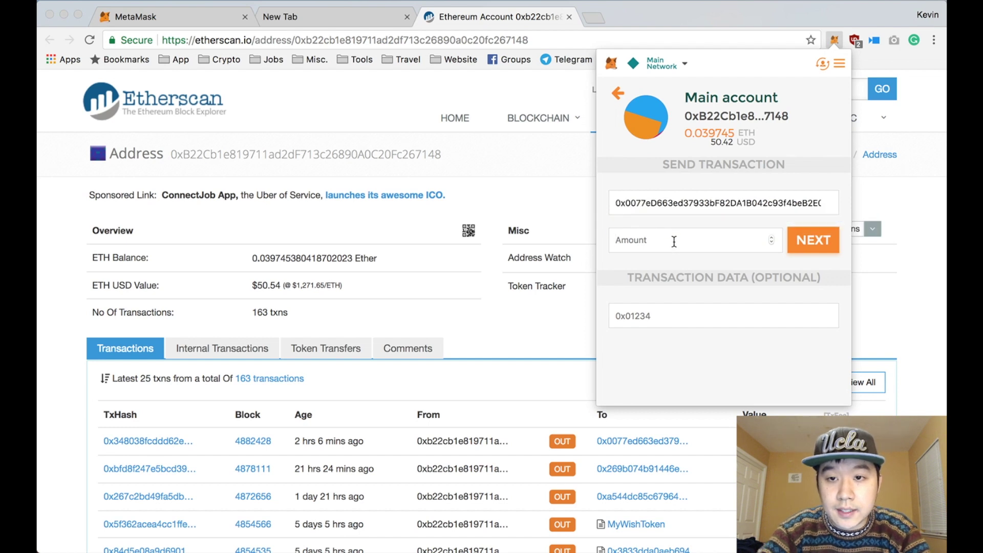
pyautogui.write('.007')
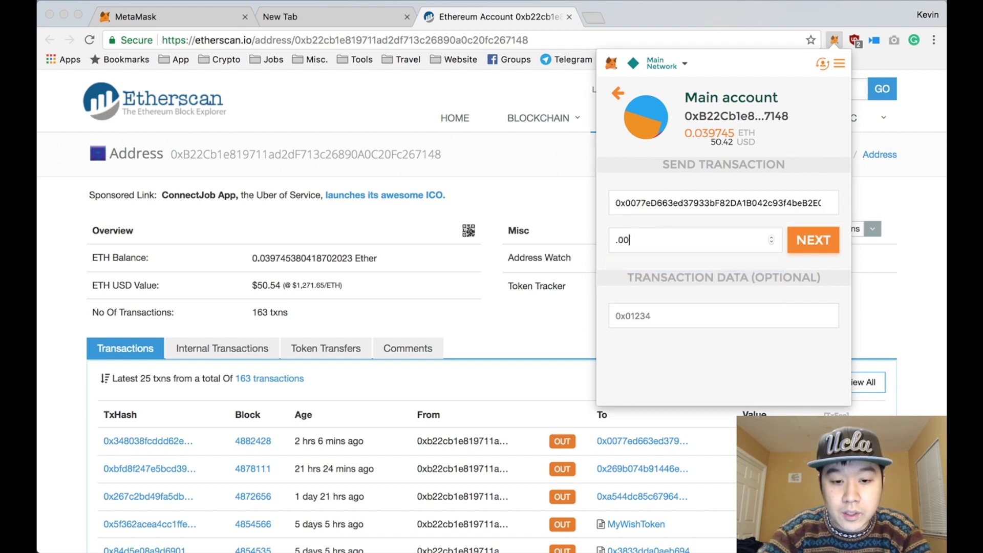
pyautogui.click(827, 240)
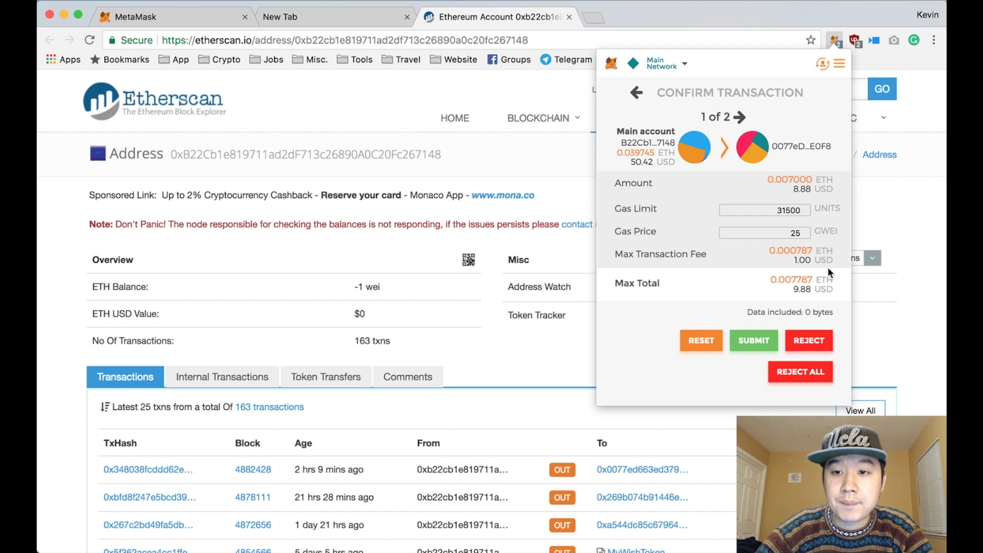
# Step: Raise the gas price from 25 to 80 GWEI and submit the 0.007 ETH transfer
pyautogui.moveTo(790, 234); pyautogui.dragTo(799, 236)
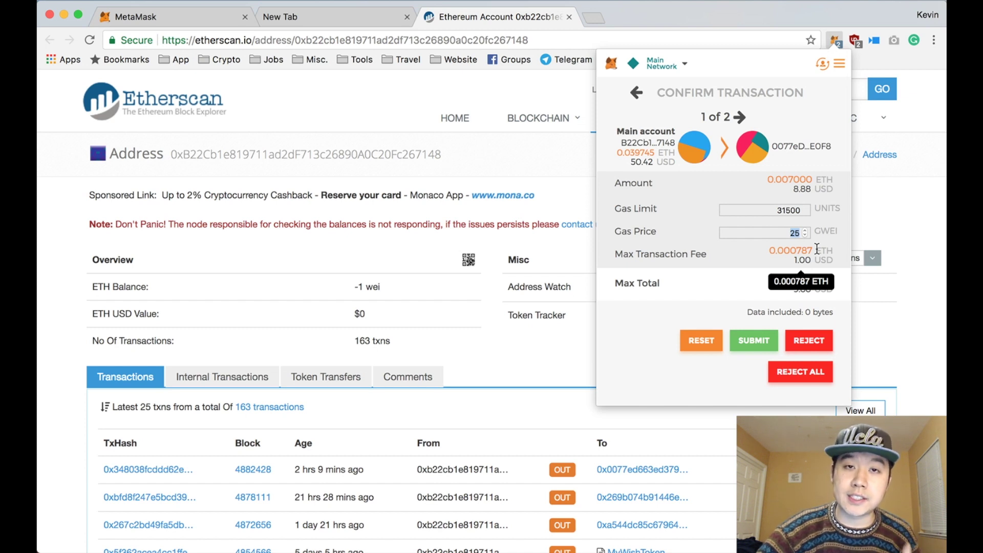
pyautogui.write('80')
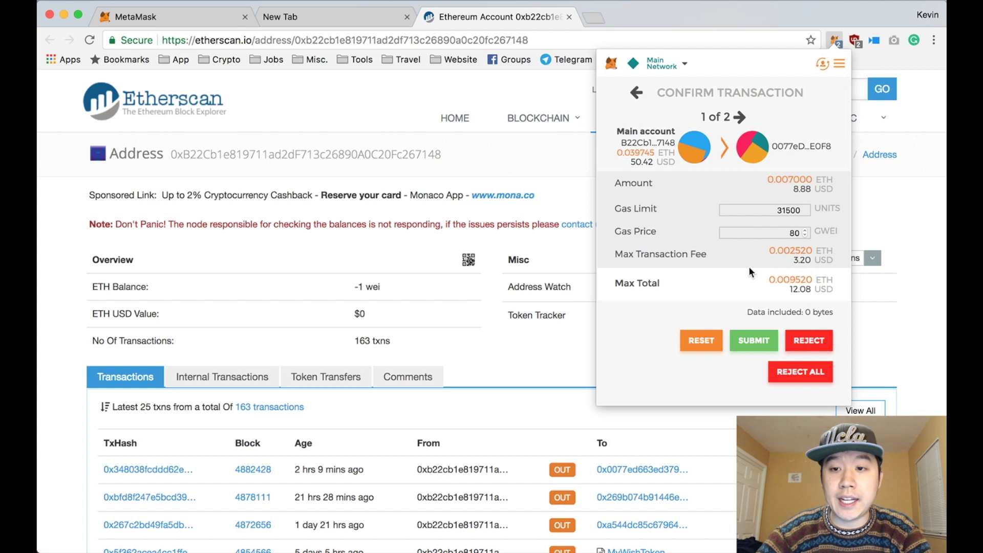
pyautogui.click(749, 271)
pyautogui.moveTo(794, 262)
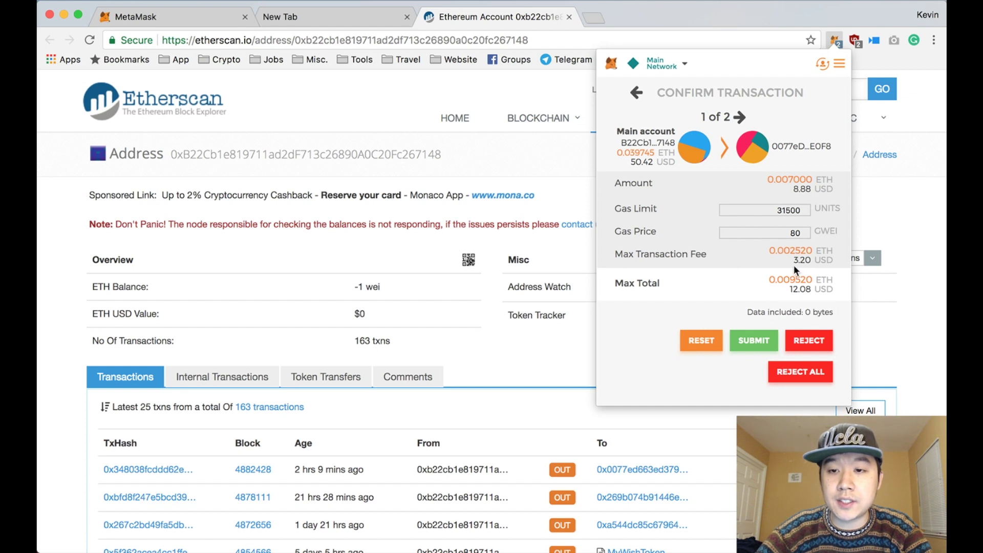
pyautogui.moveTo(777, 288)
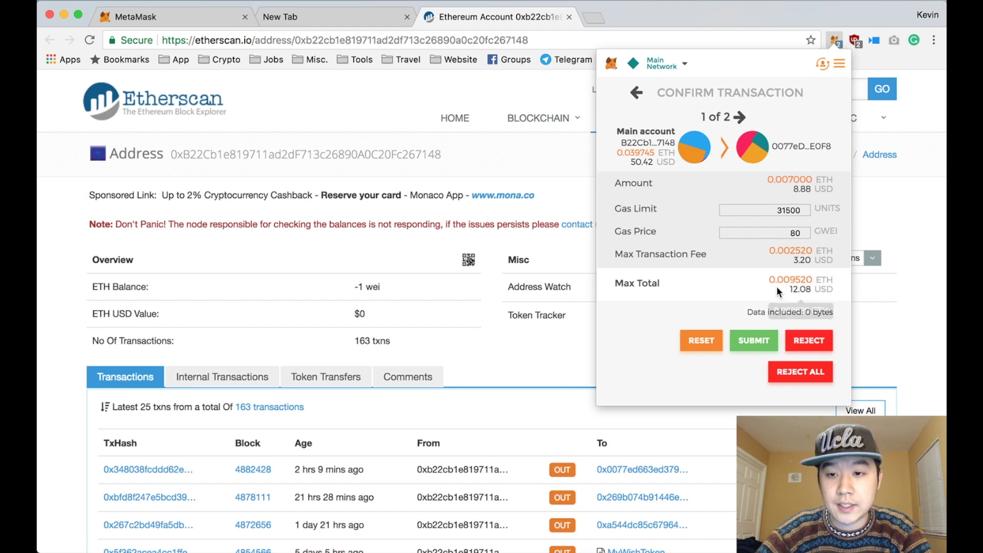
pyautogui.click(763, 344)
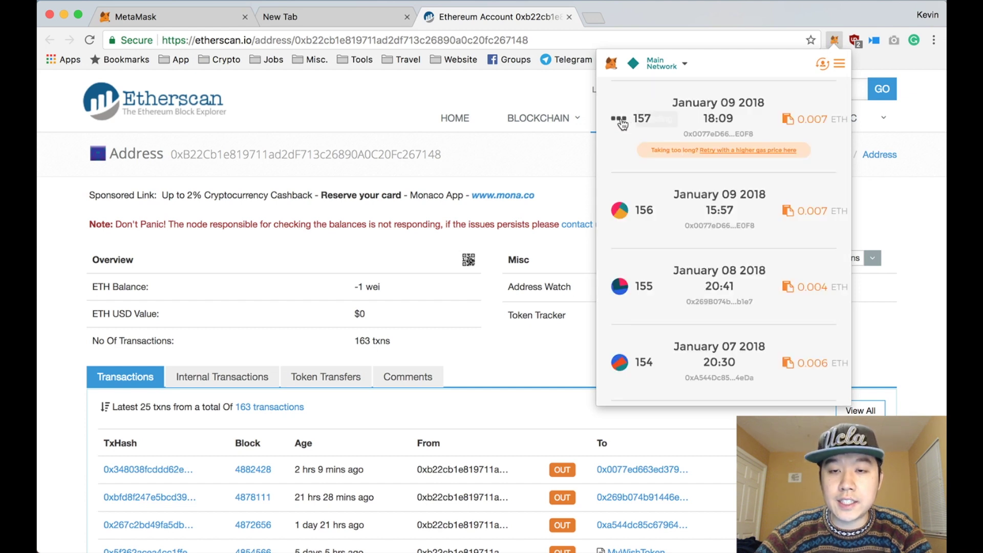
# Step: Open pending transaction 157 on Etherscan and follow it until it succeeds in block 4882935
pyautogui.scroll(2, 621, 128)
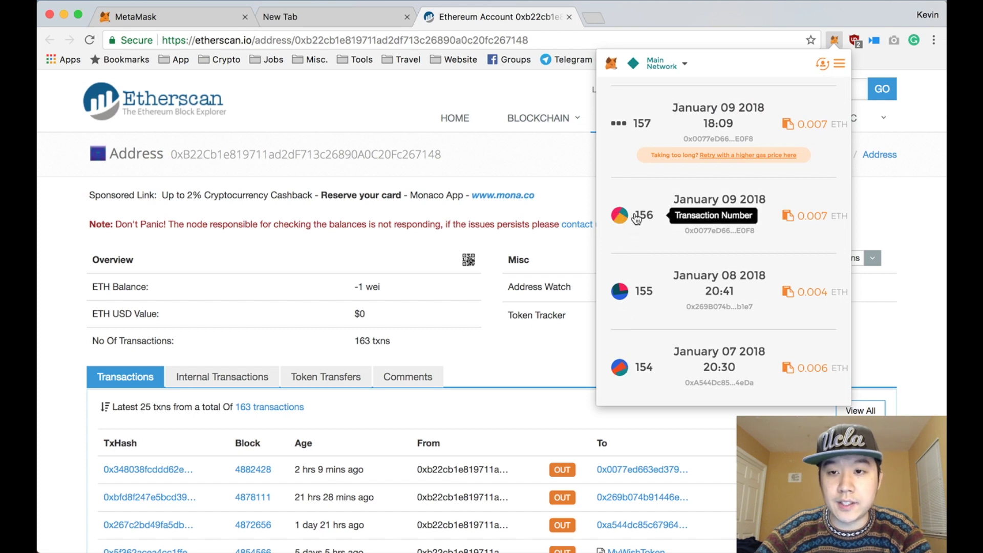
pyautogui.scroll(2, 677, 217)
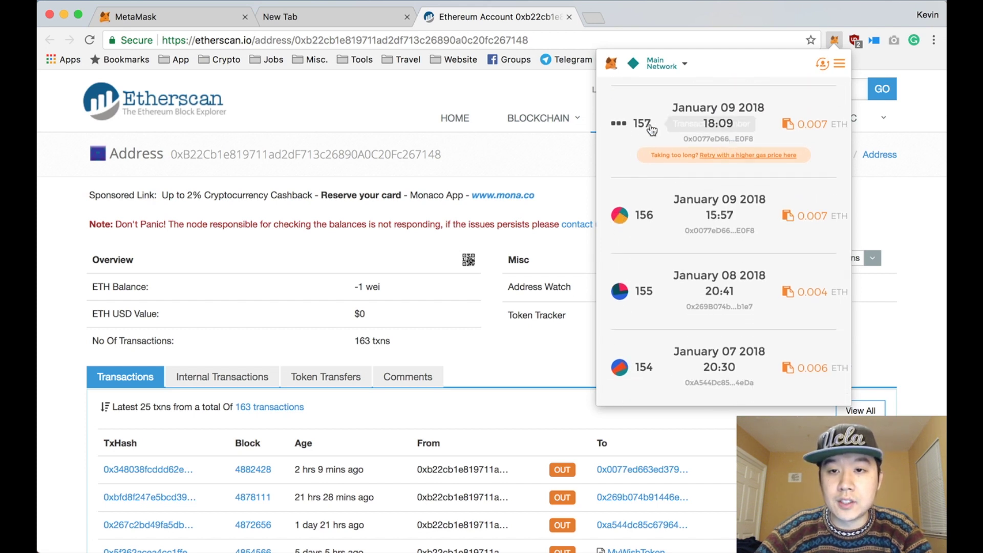
pyautogui.click(618, 127)
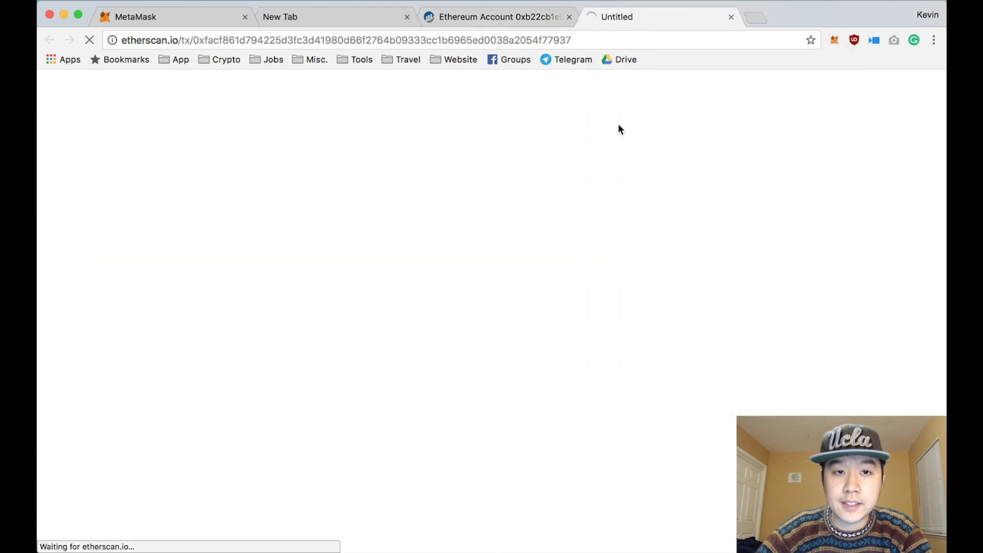
pyautogui.scroll(-2, 337, 262)
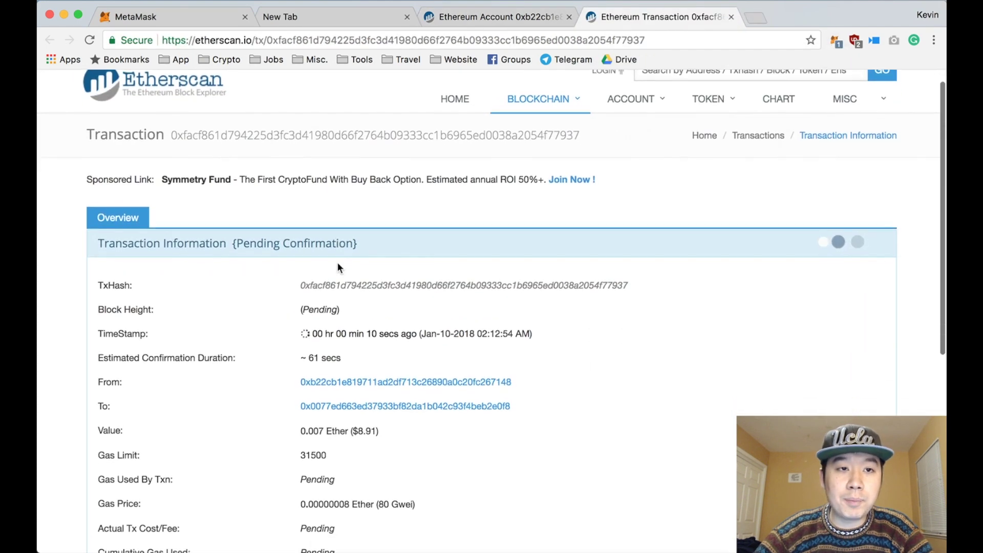
pyautogui.scroll(2, 337, 262)
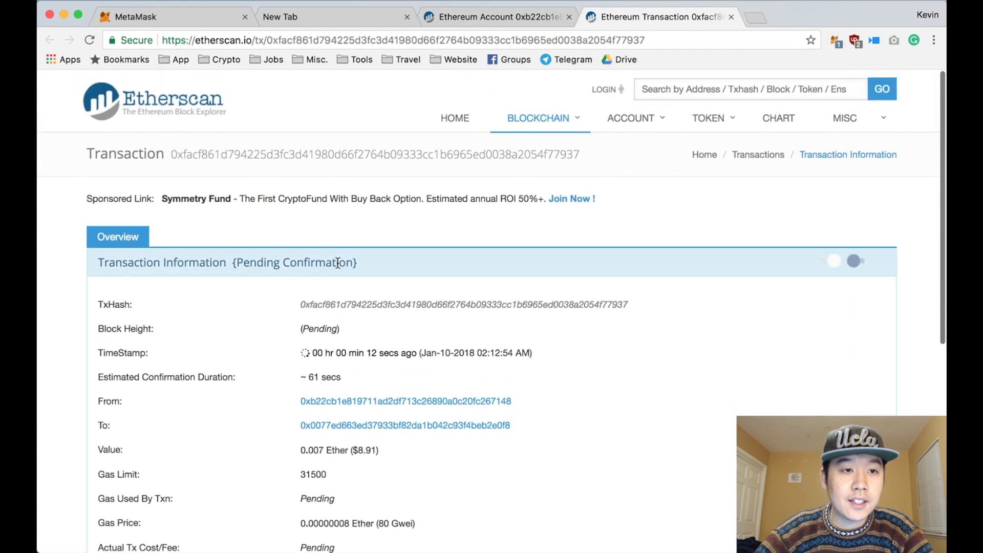
pyautogui.scroll(-4, 337, 262)
pyautogui.scroll(-1, 338, 262)
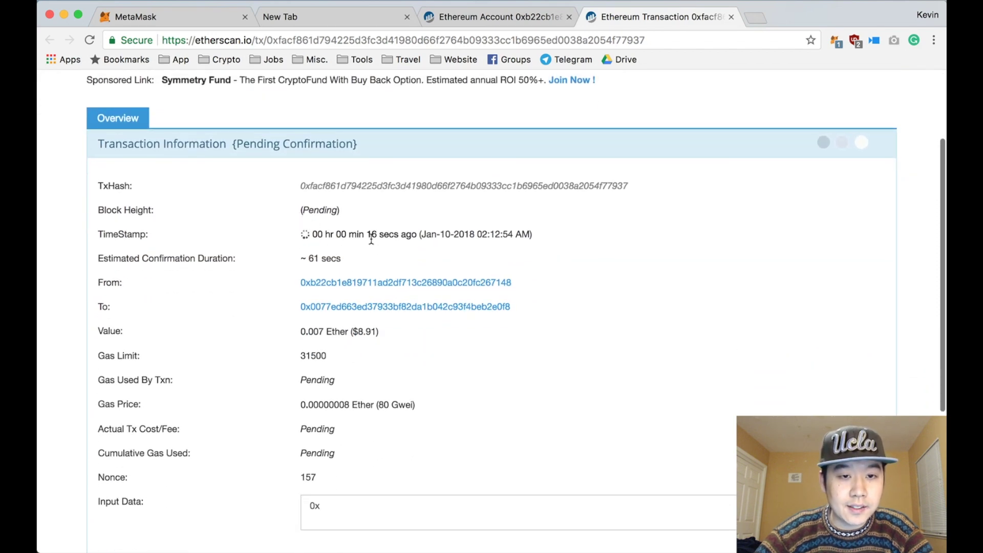
pyautogui.scroll(-3, 378, 242)
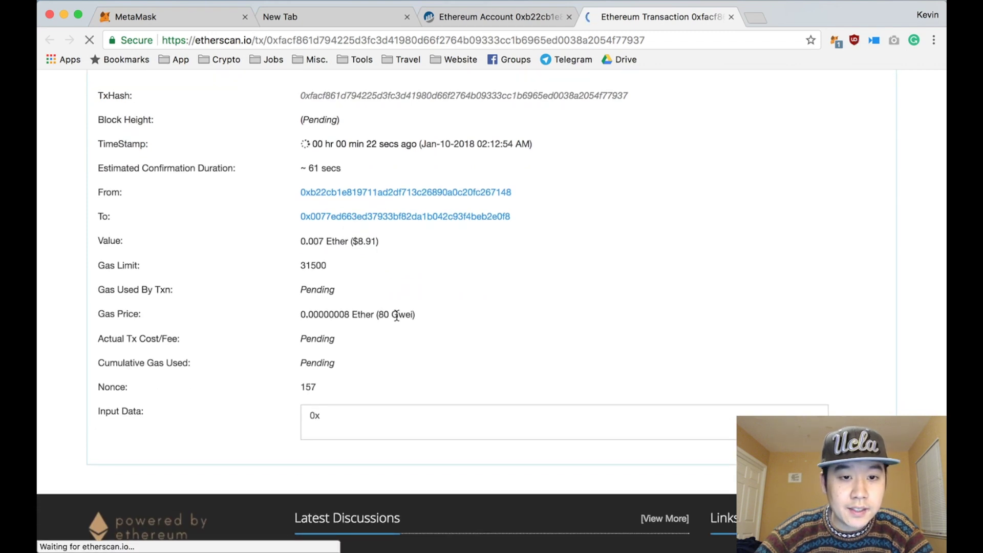
pyautogui.scroll(-5, 397, 318)
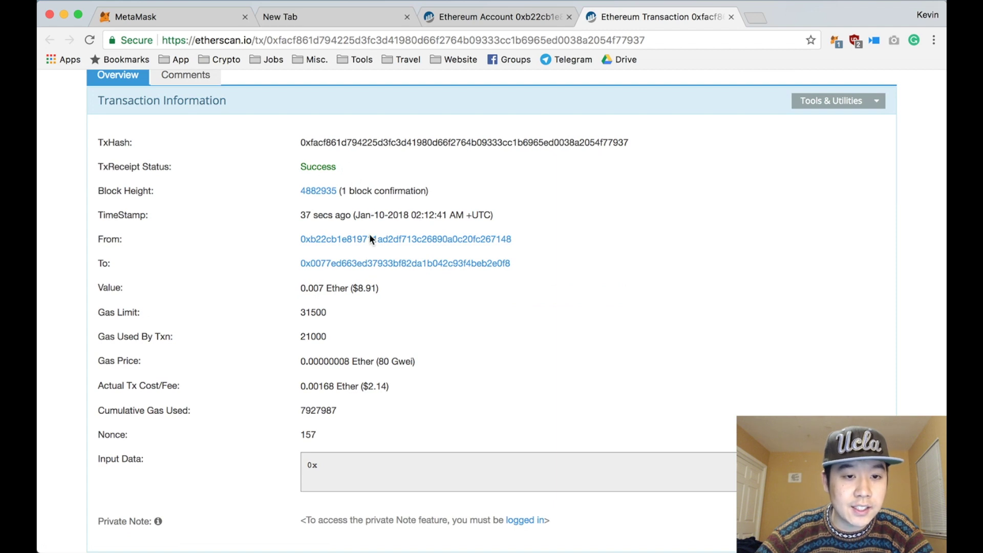
pyautogui.scroll(2, 370, 239)
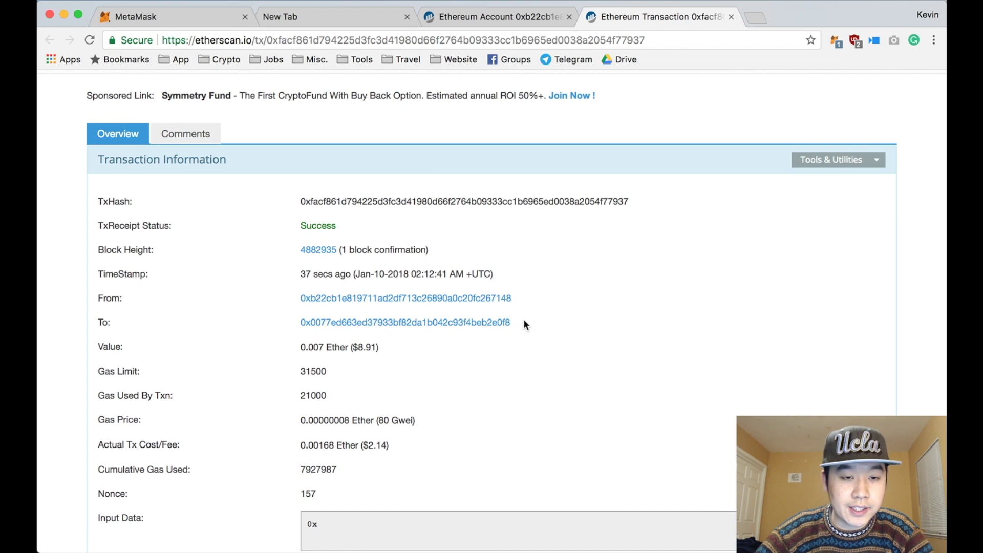
pyautogui.click(835, 40)
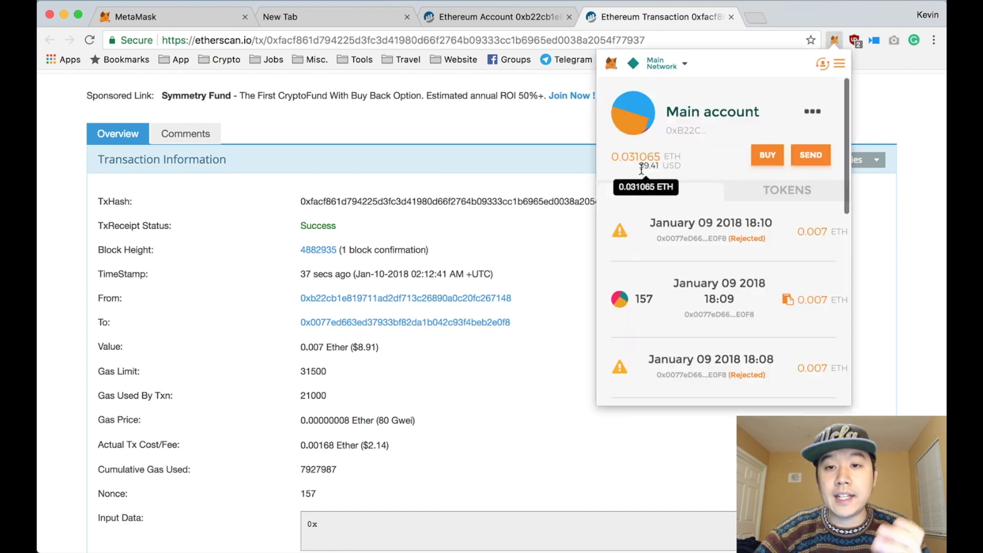
pyautogui.click(493, 250)
pyautogui.scroll(-2, 348, 414)
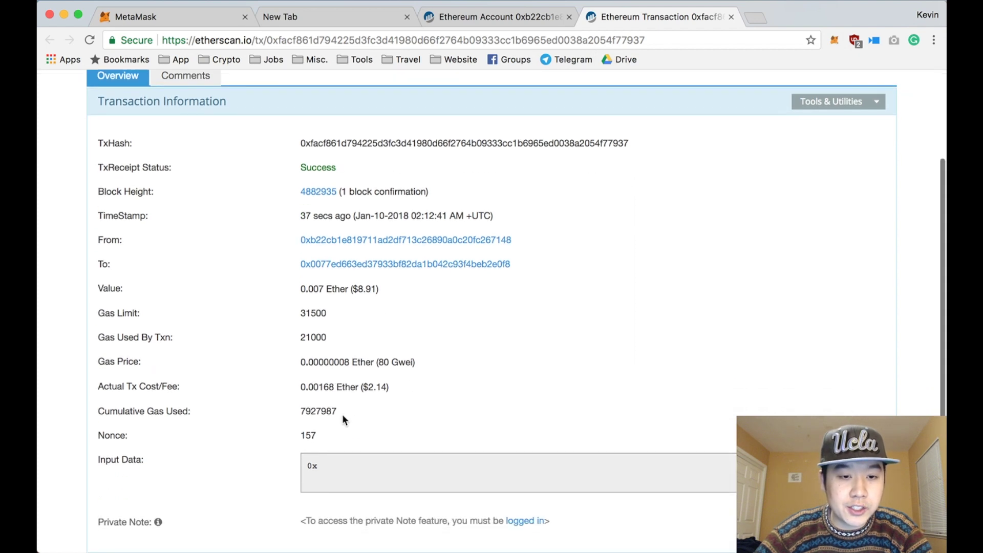
pyautogui.moveTo(361, 387); pyautogui.dragTo(390, 396)
pyautogui.click(391, 388)
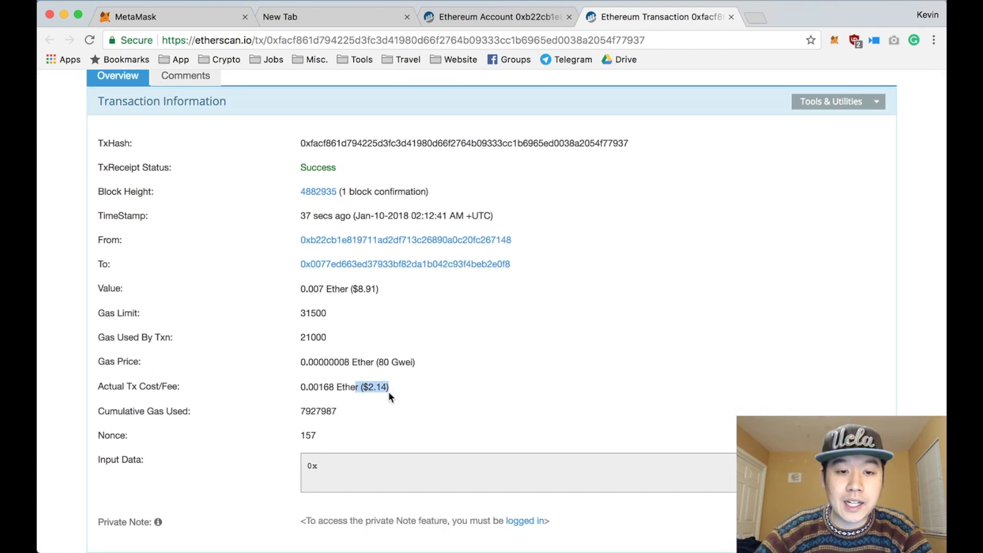
pyautogui.click(394, 389)
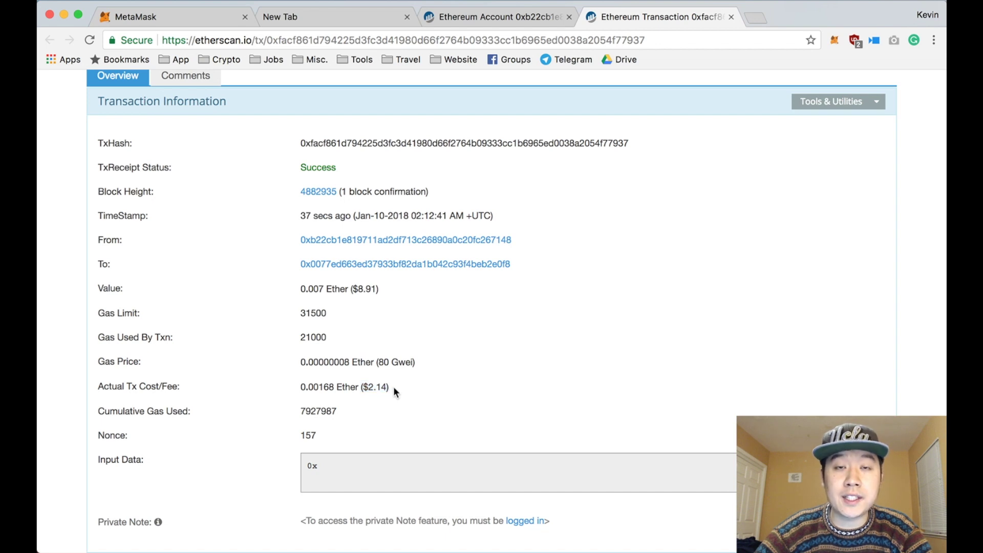
pyautogui.moveTo(392, 389); pyautogui.dragTo(303, 365)
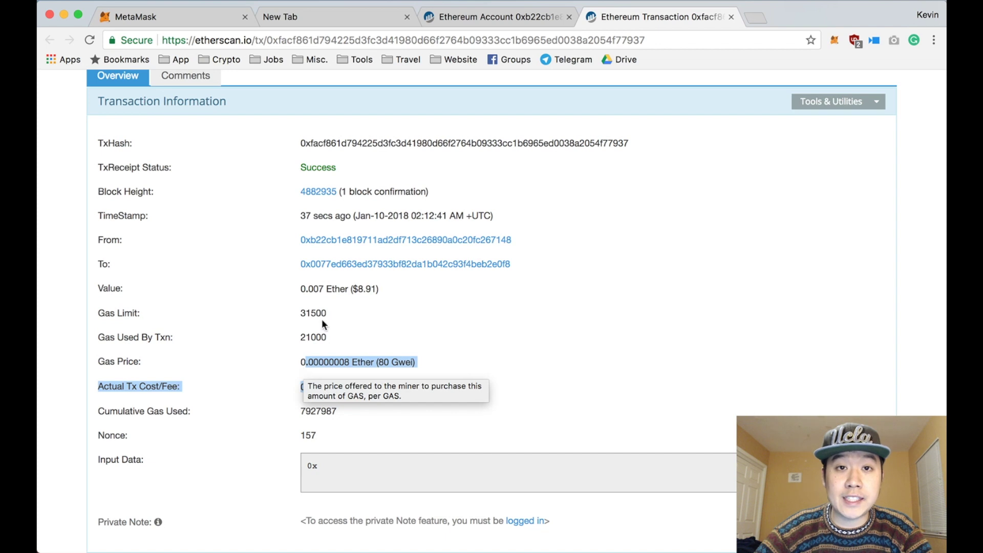
pyautogui.click(375, 348)
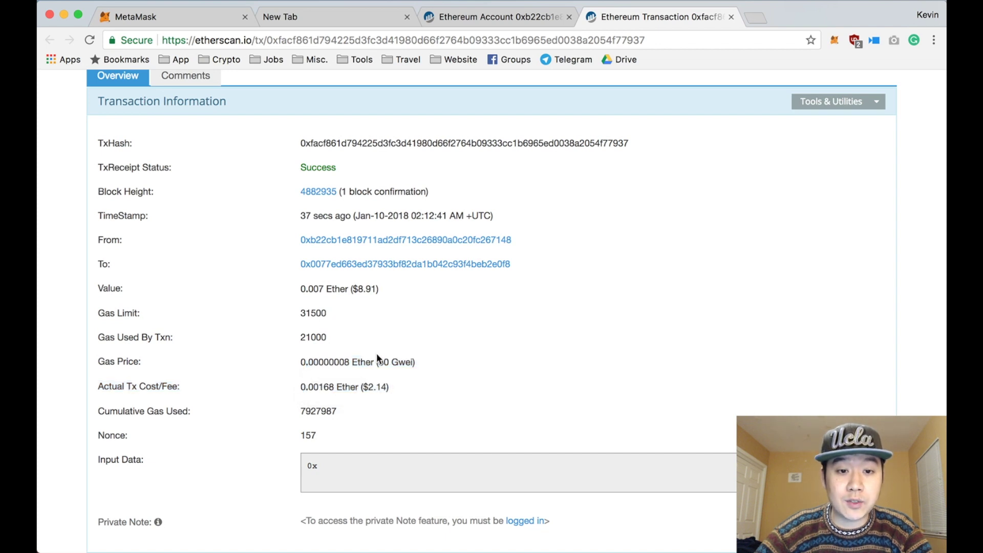
pyautogui.moveTo(378, 361); pyautogui.dragTo(388, 362)
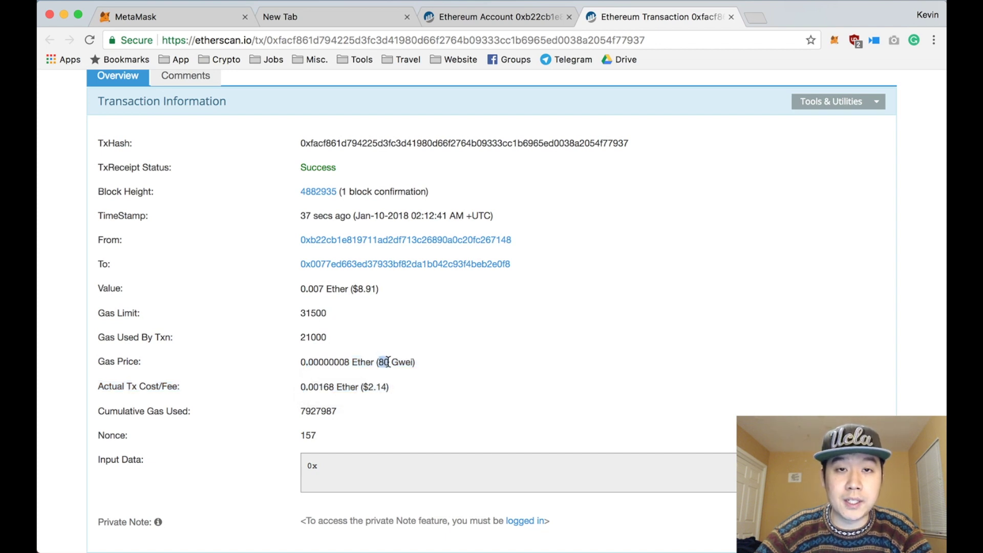
pyautogui.click(388, 362)
pyautogui.scroll(1, 751, 184)
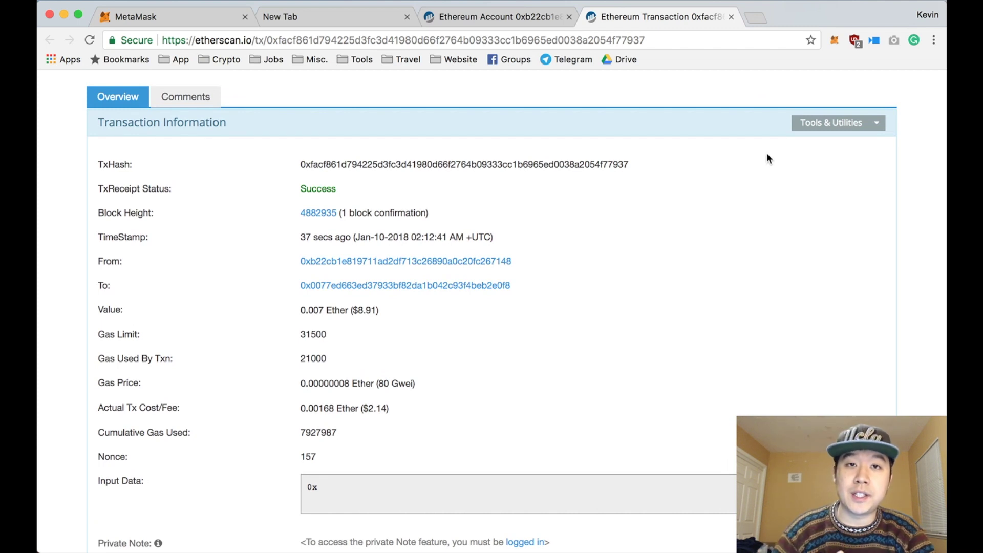
pyautogui.click(835, 40)
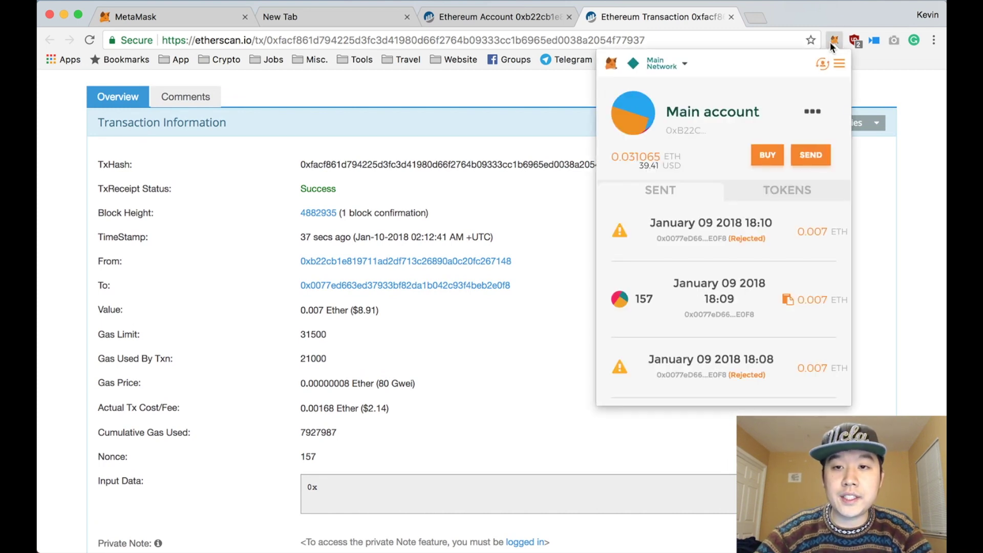
# Step: List the account's XNN and DLT tokens, then open the account options
pyautogui.click(761, 195)
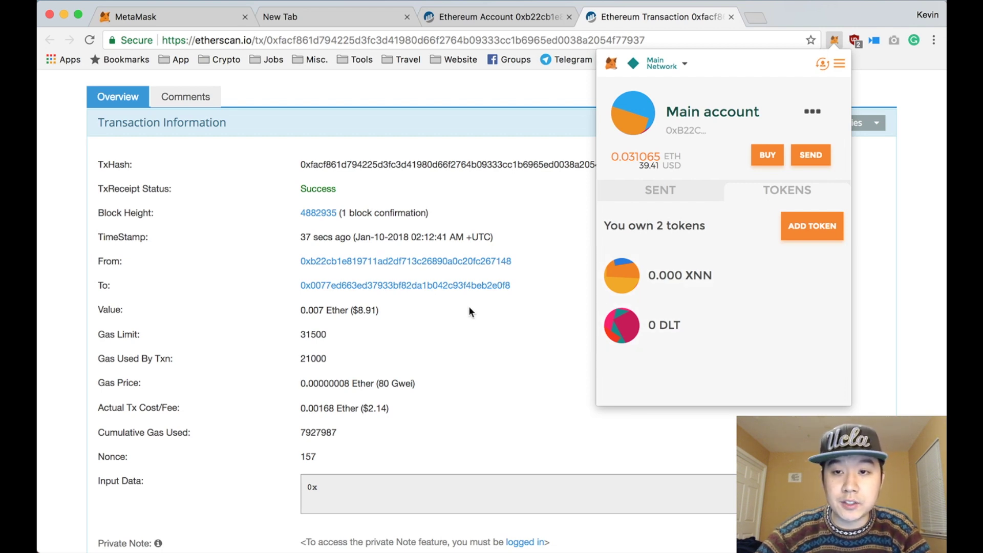
pyautogui.click(812, 111)
# Step: Open the account's AppCoins (APPC) token page on Etherscan and highlight its contract address
pyautogui.click(779, 143)
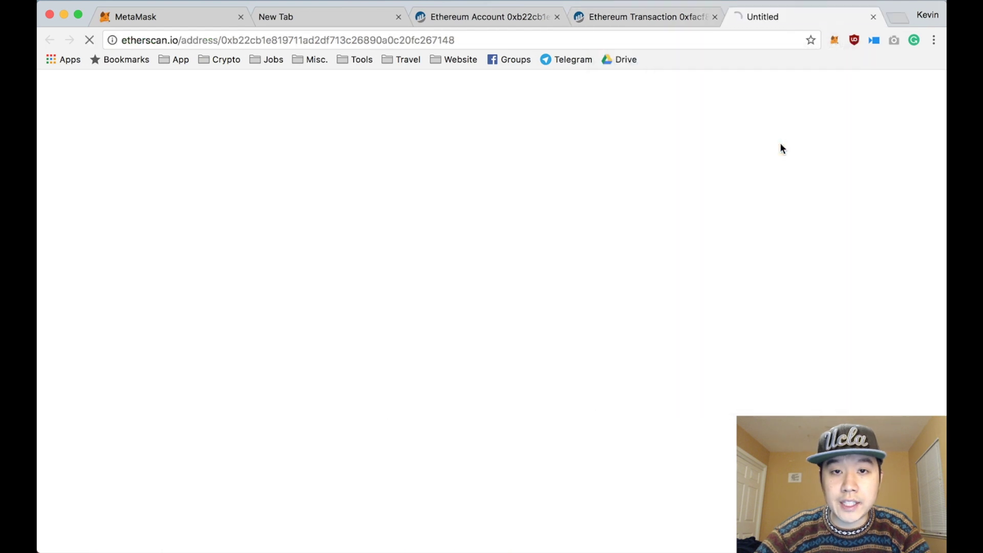
pyautogui.press('super+w')
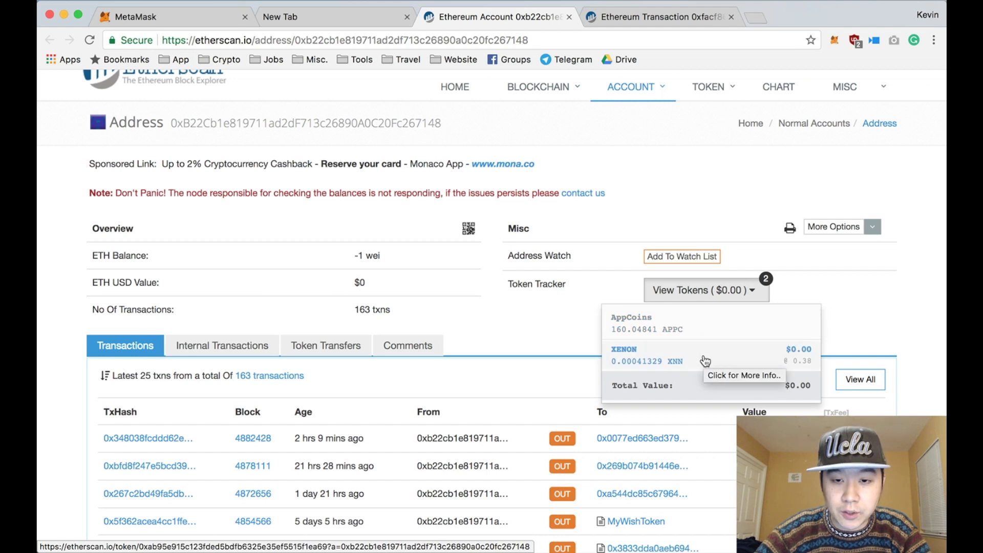
pyautogui.click(715, 325)
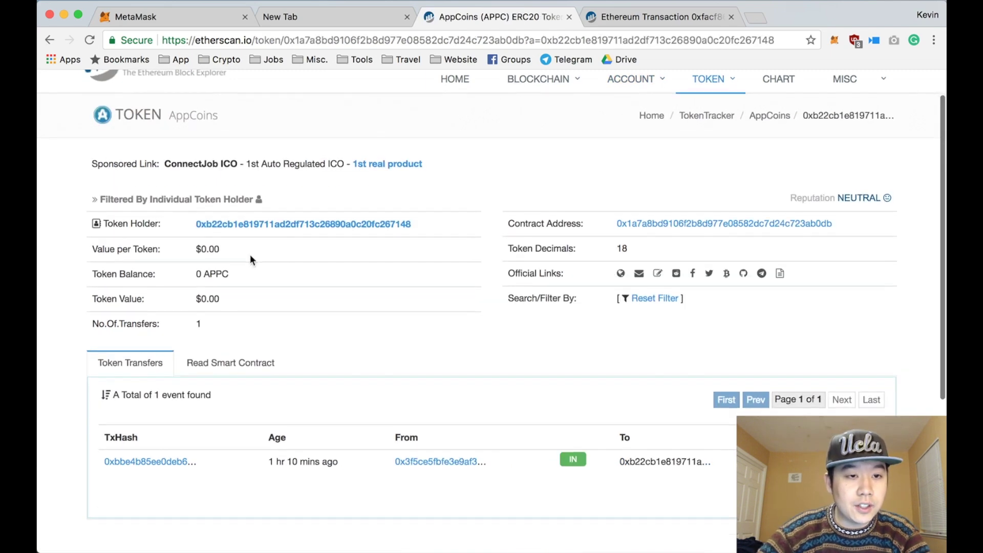
pyautogui.scroll(-1, 250, 254)
pyautogui.scroll(1, 250, 254)
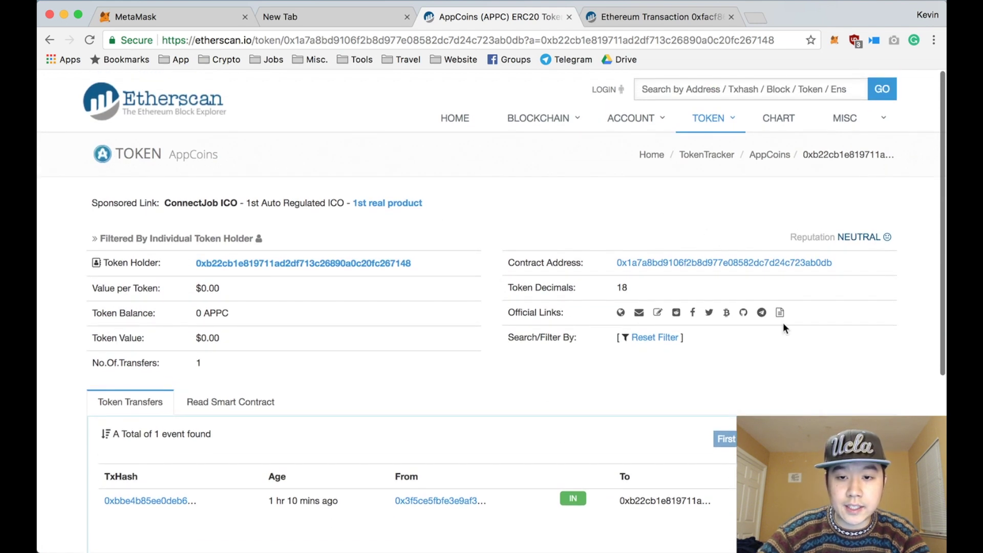
pyautogui.moveTo(835, 266); pyautogui.dragTo(609, 259)
pyautogui.press('super+c')
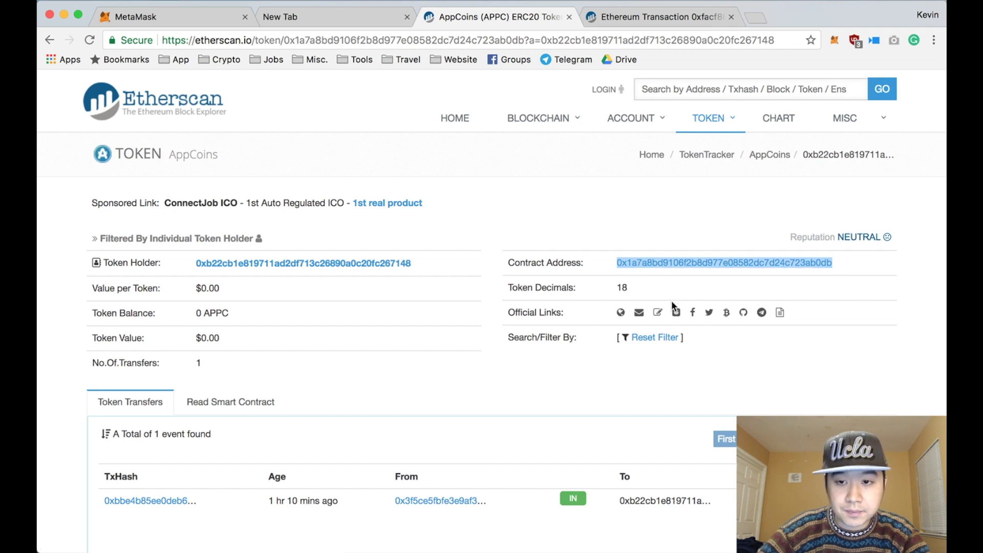
# Step: Add APPC to MetaMask as a custom token using the copied contract address
pyautogui.click(833, 41)
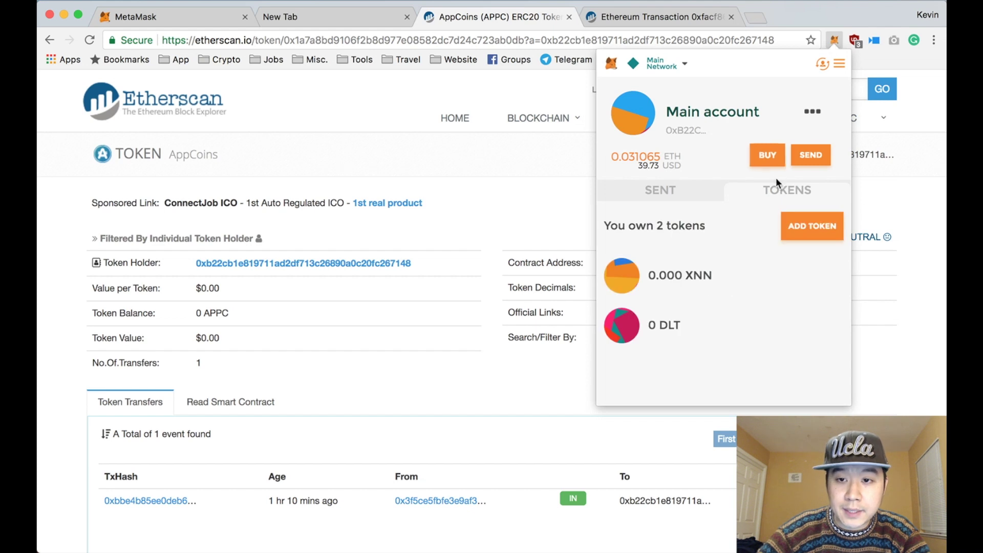
pyautogui.click(793, 234)
pyautogui.click(677, 154)
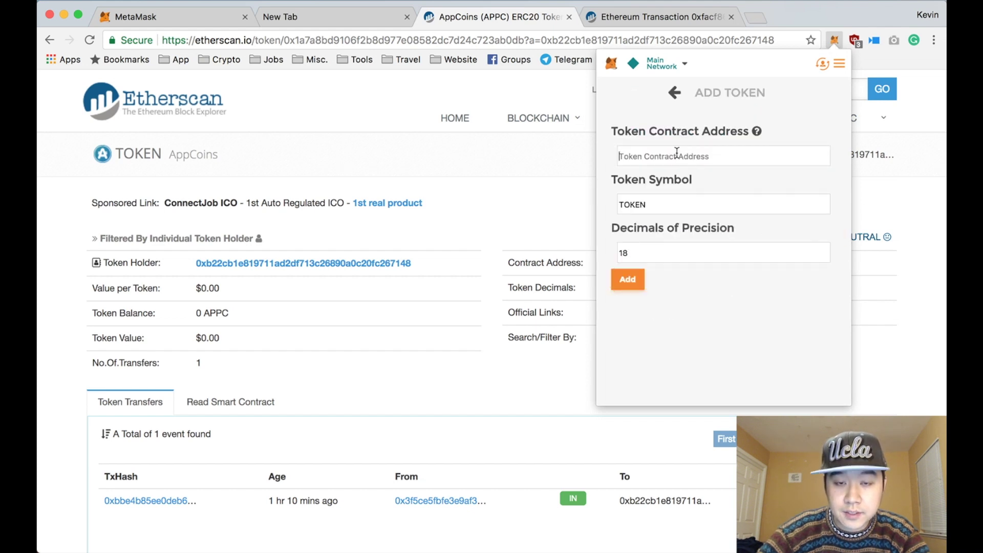
pyautogui.press('super+v')
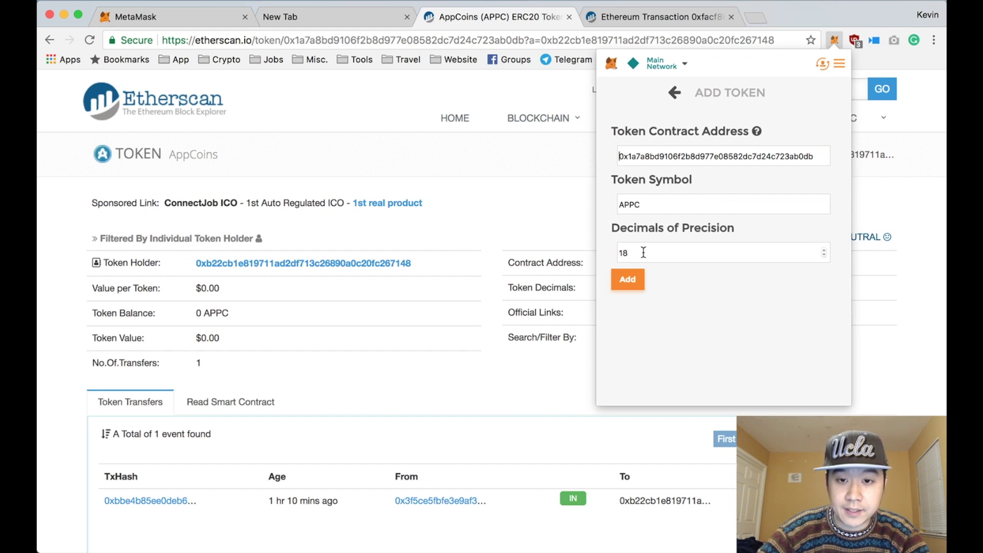
pyautogui.click(630, 280)
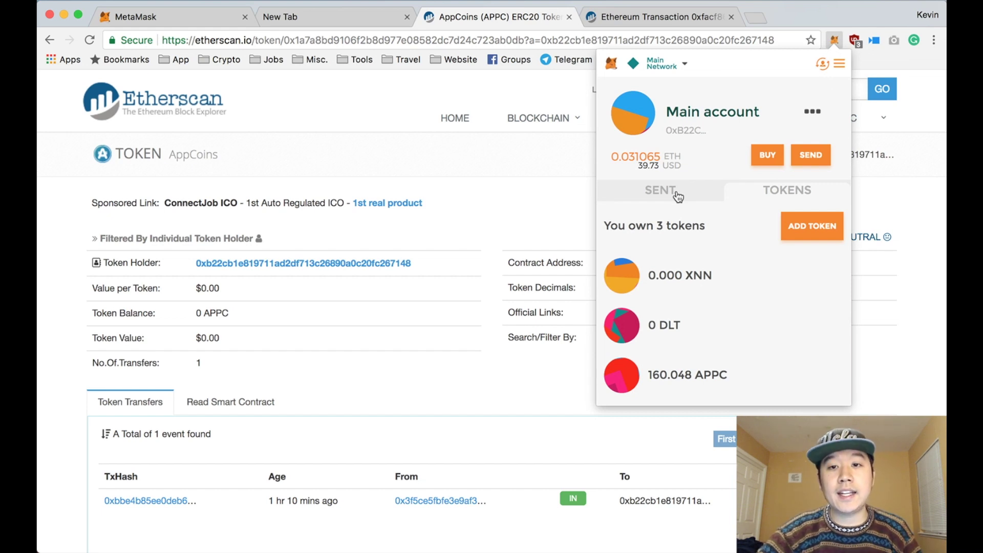
pyautogui.click(380, 78)
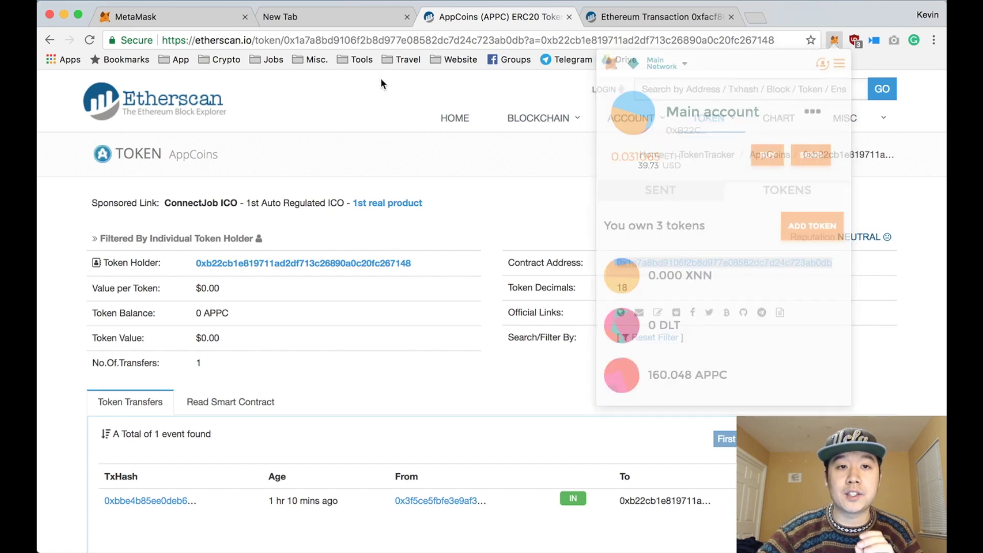
# Step: Load myetherwallet.com in the Ethereum Transaction tab
pyautogui.click(618, 17)
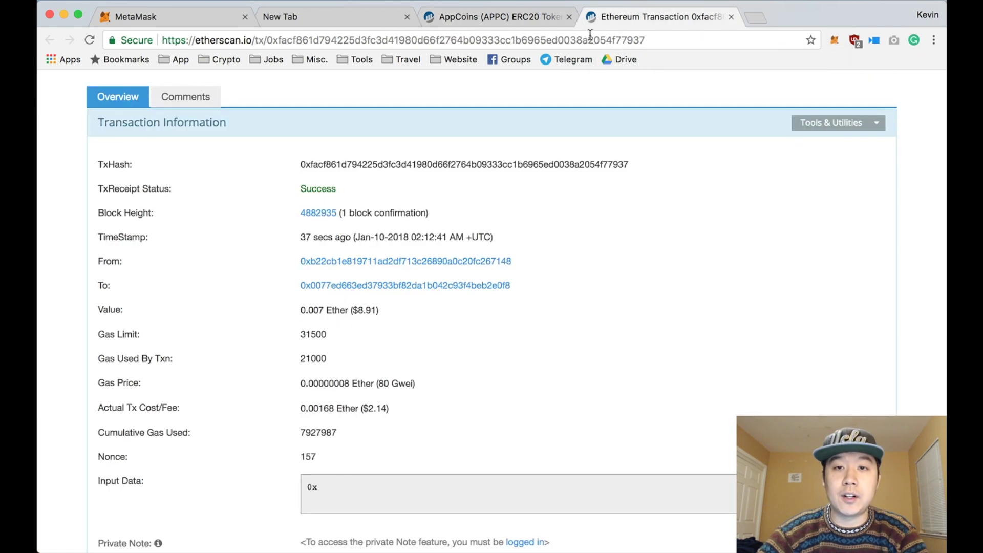
pyautogui.click(585, 36)
pyautogui.write('my')
pyautogui.press('End')
pyautogui.press('BackSpace')
pyautogui.press('BackSpace')
pyautogui.press('BackSpace')
pyautogui.press('BackSpace')
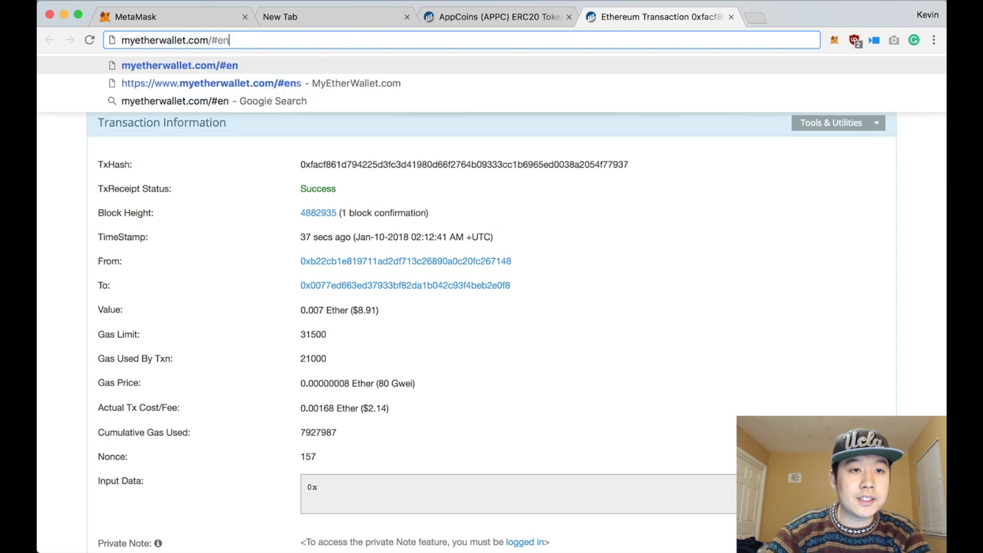
pyautogui.press('Return')
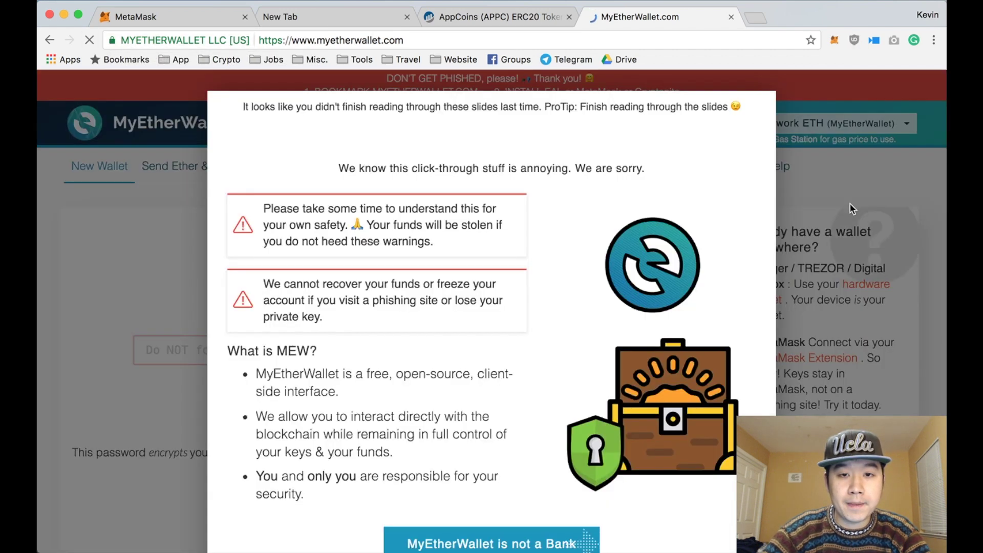
# Step: On the Send Ether & Tokens page, access the wallet through MetaMask / Mist
pyautogui.click(850, 203)
pyautogui.scroll(-1, 474, 238)
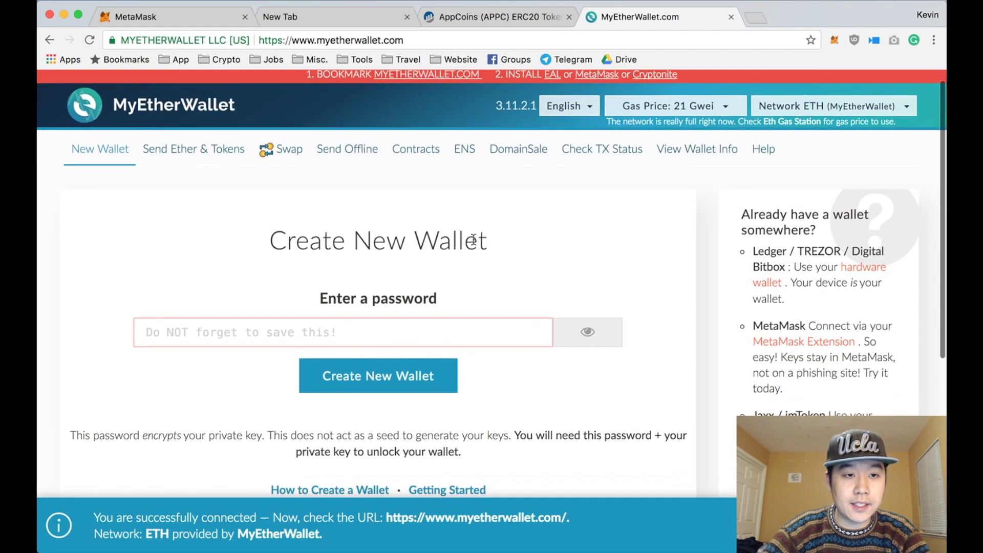
pyautogui.click(193, 150)
pyautogui.scroll(-2, 289, 257)
pyautogui.scroll(-2, 289, 256)
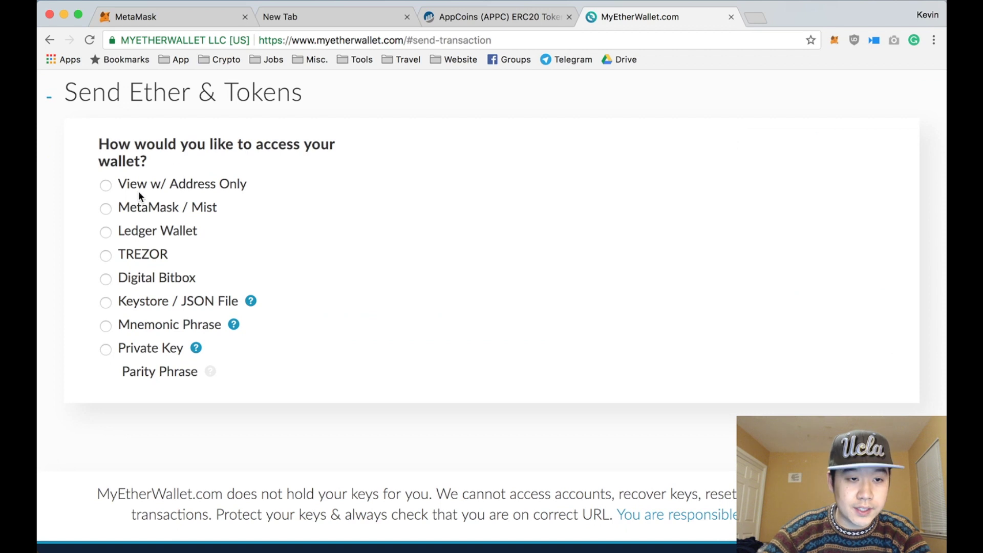
pyautogui.click(107, 207)
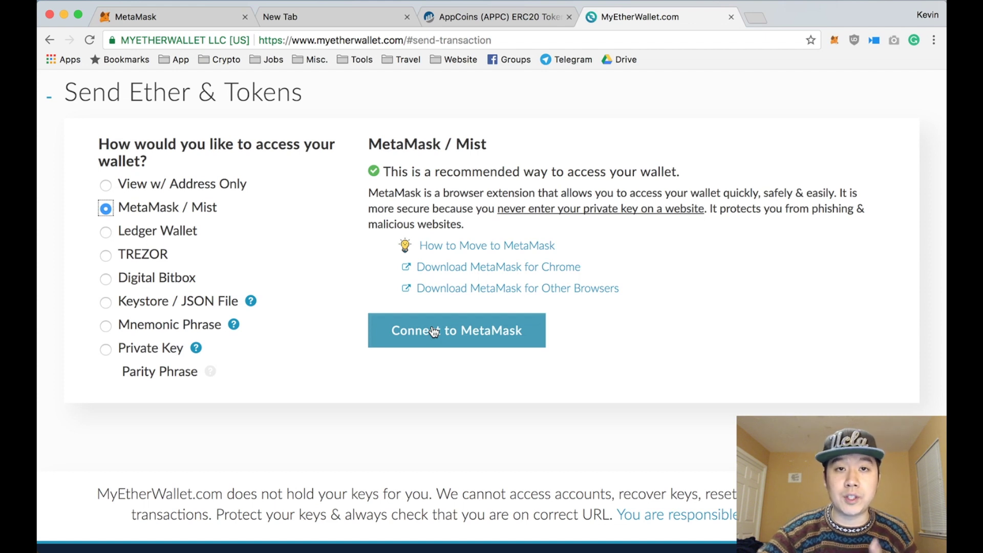
pyautogui.click(434, 331)
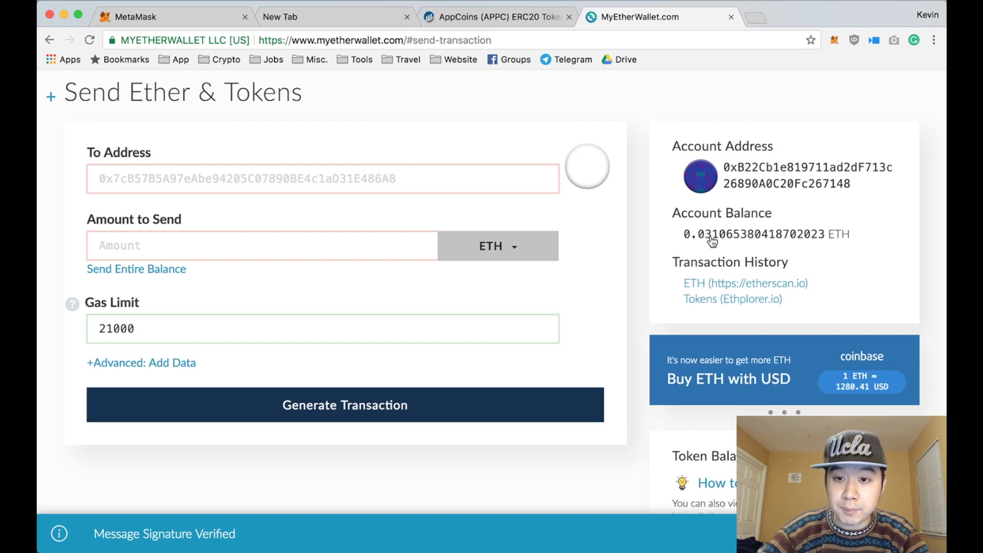
pyautogui.scroll(-10, 712, 240)
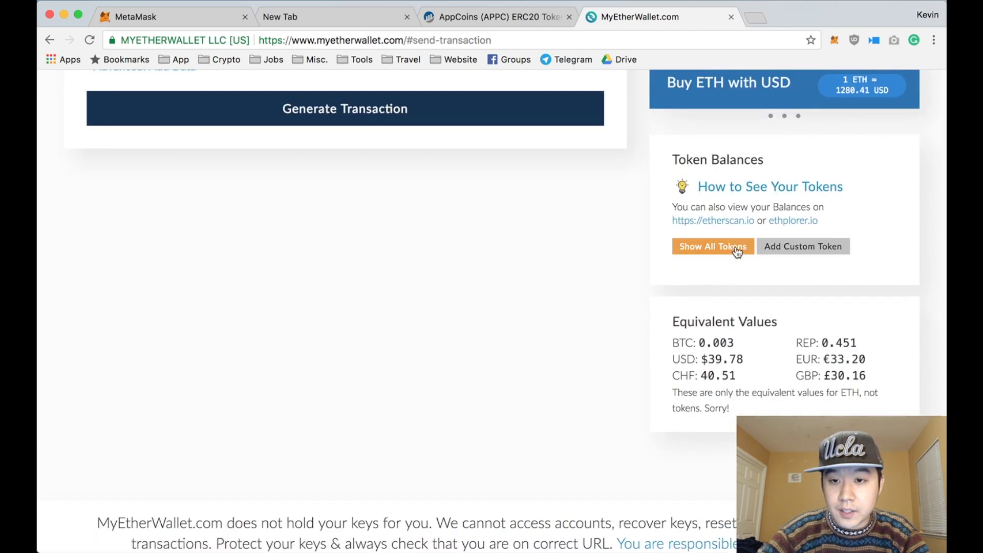
# Step: Show all supported tokens and their balances in MyEtherWallet
pyautogui.click(730, 253)
pyautogui.scroll(-4, 740, 336)
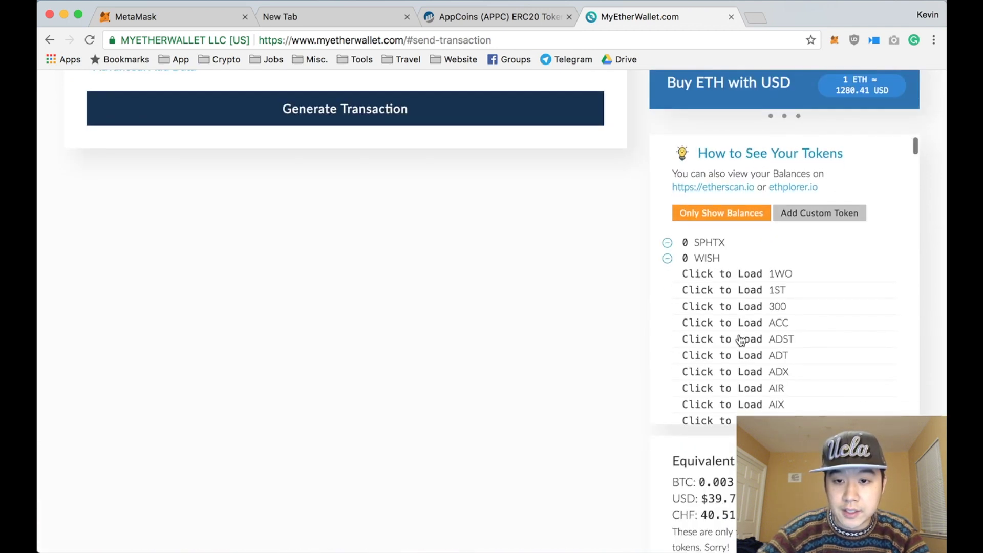
pyautogui.scroll(-7, 743, 321)
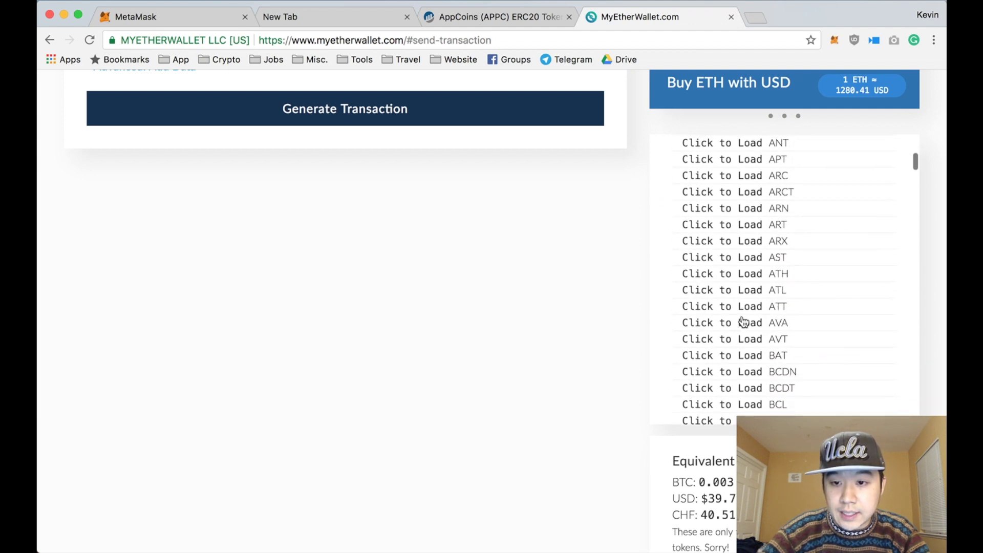
pyautogui.scroll(1, 747, 322)
pyautogui.scroll(3, 758, 201)
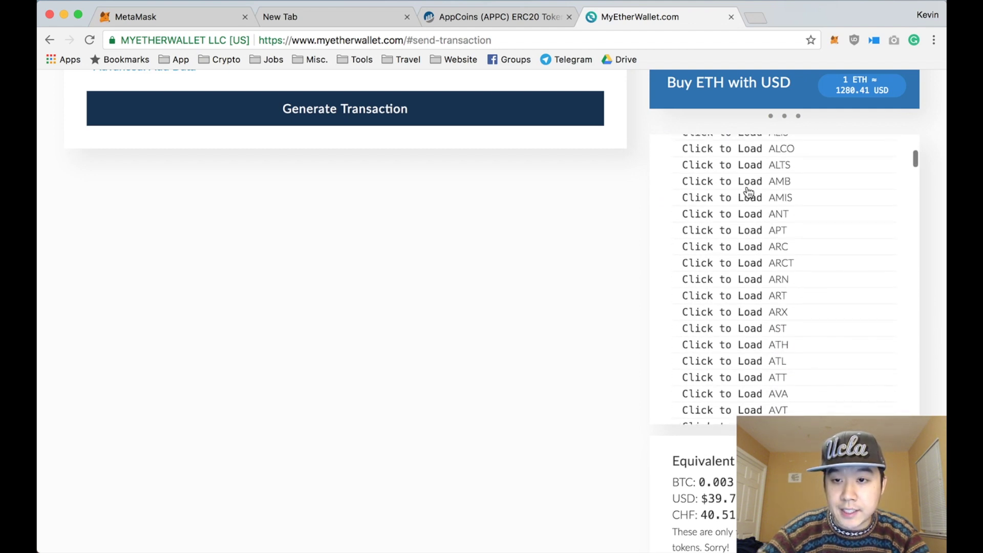
pyautogui.scroll(6, 740, 197)
pyautogui.scroll(4, 726, 201)
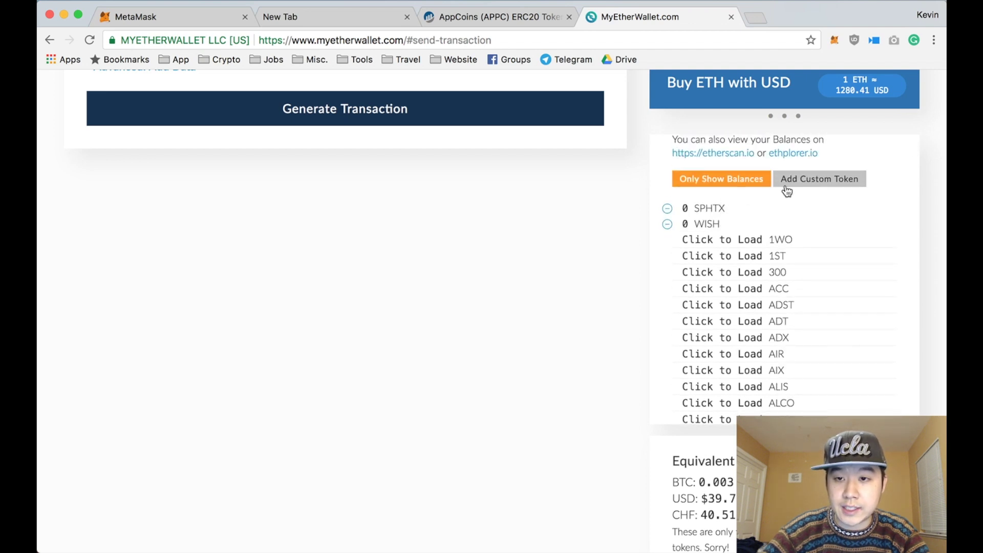
# Step: Save a custom token with the APPC contract address, symbol APPC, 18 decimals; hide the SPHTX row
pyautogui.click(791, 183)
pyautogui.click(740, 221)
pyautogui.press('super+v')
pyautogui.moveTo(865, 222); pyautogui.dragTo(644, 220)
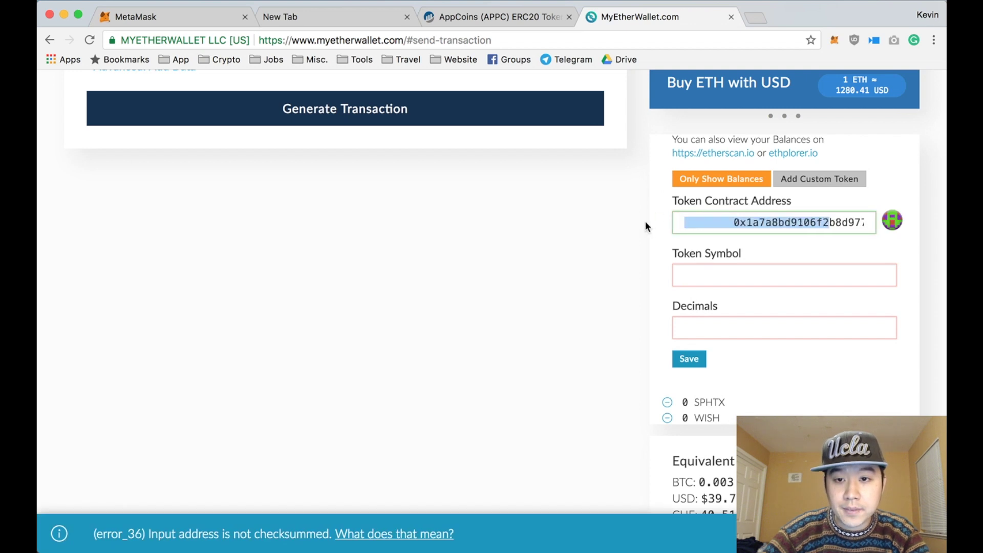
pyautogui.click(685, 226)
pyautogui.click(692, 268)
pyautogui.write('APPC')
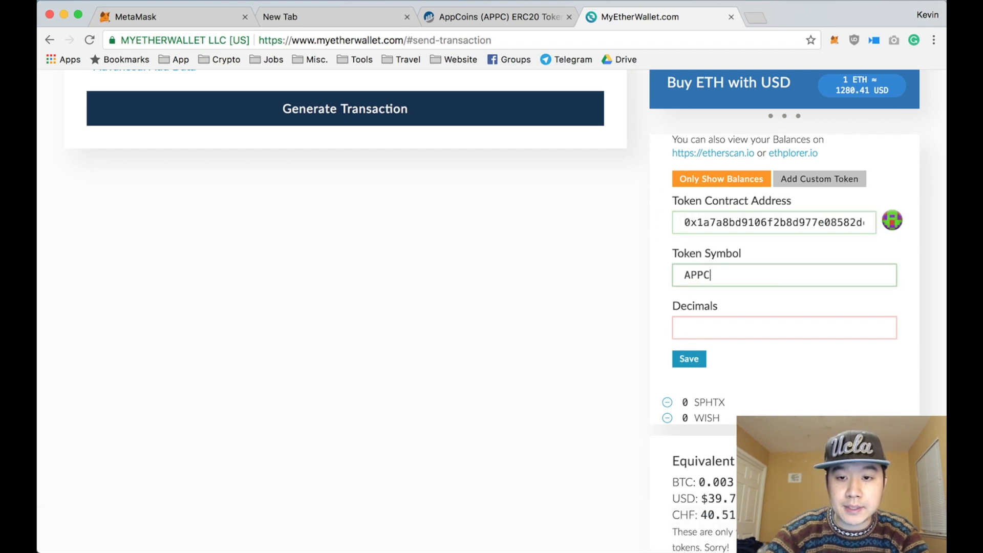
pyautogui.press('Tab')
pyautogui.write('18')
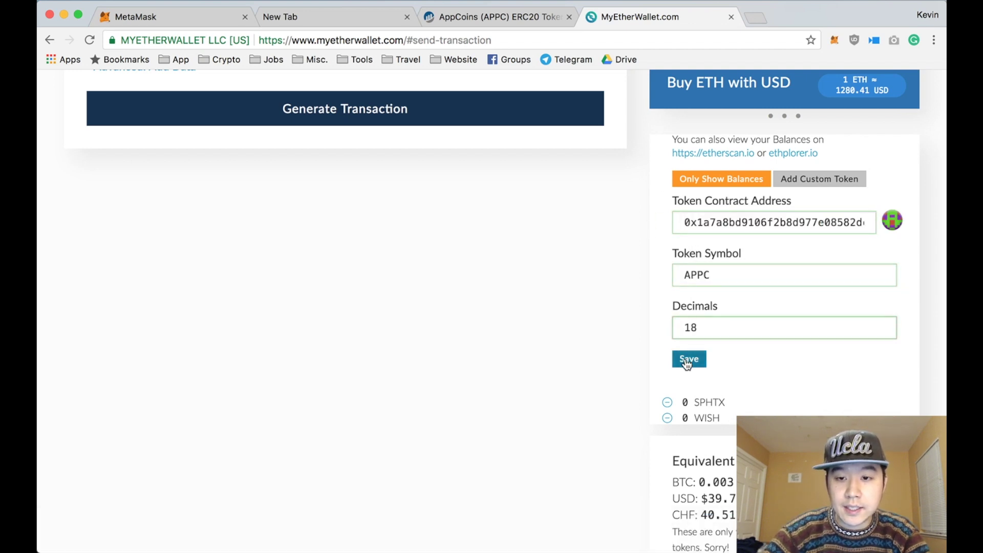
pyautogui.click(689, 359)
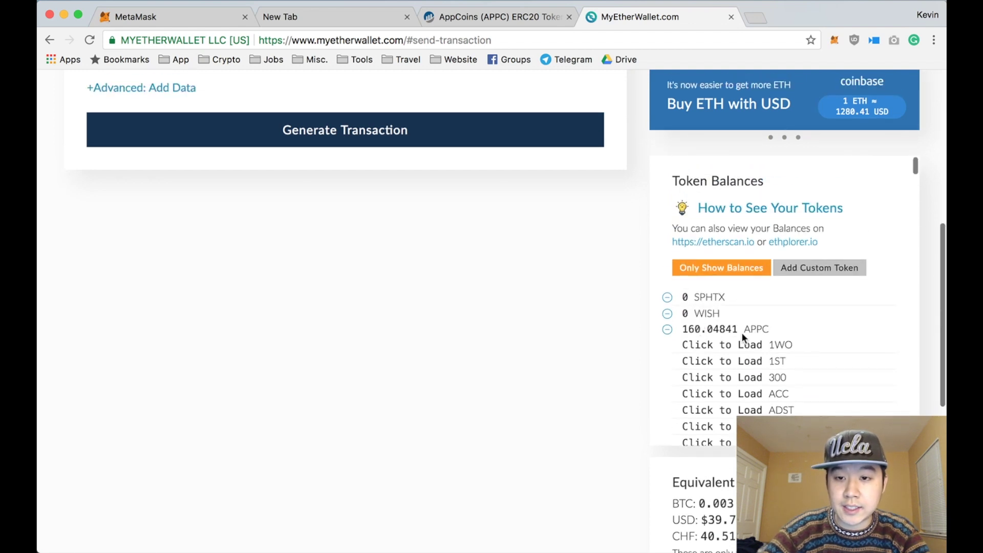
pyautogui.click(666, 299)
# Step: Hide the WISH row, paste the recipient address, and send the entire APPC balance
pyautogui.click(667, 300)
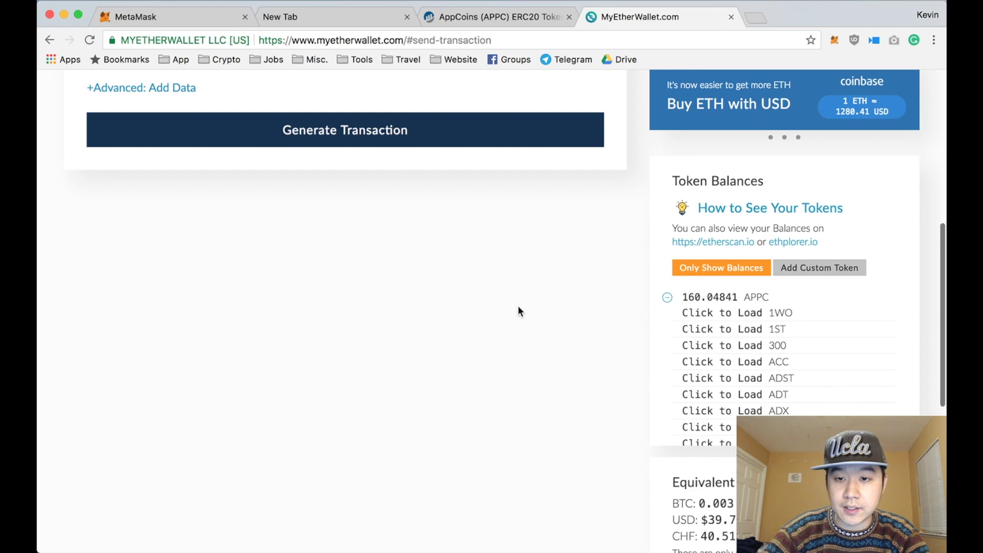
pyautogui.scroll(7, 517, 306)
pyautogui.scroll(-2, 452, 281)
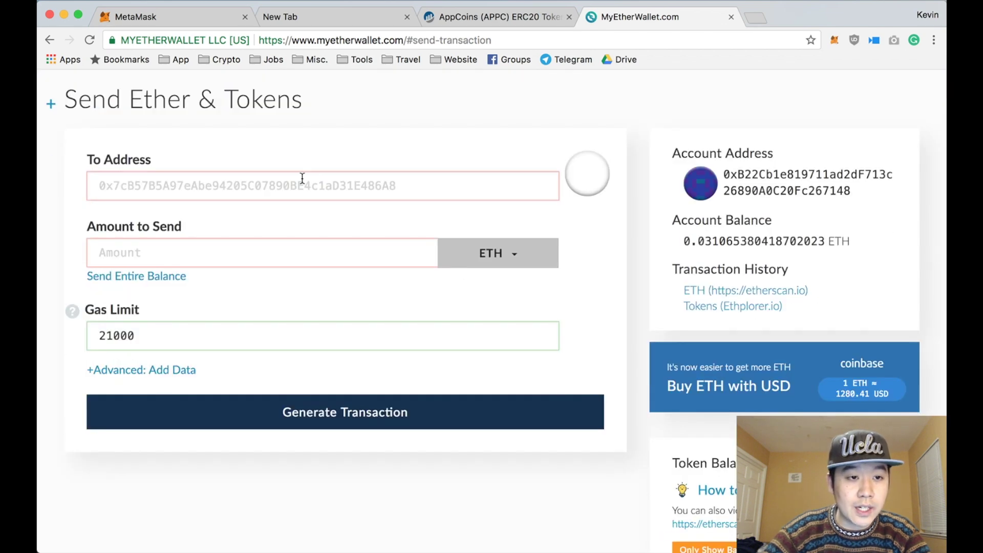
pyautogui.click(302, 178)
pyautogui.write('0x0077eD663ed37933bF82DA1B042c93f4beB2E0F8')
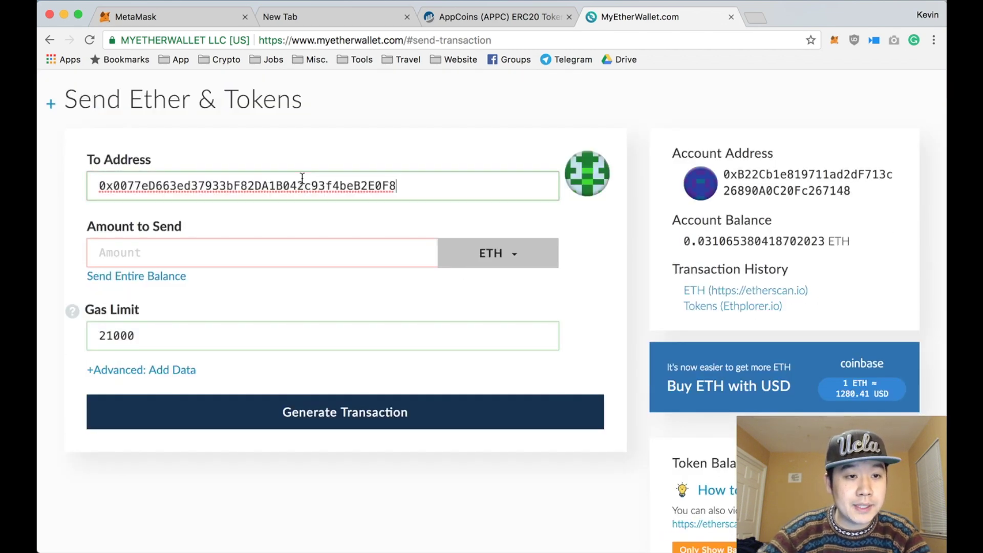
pyautogui.click(410, 245)
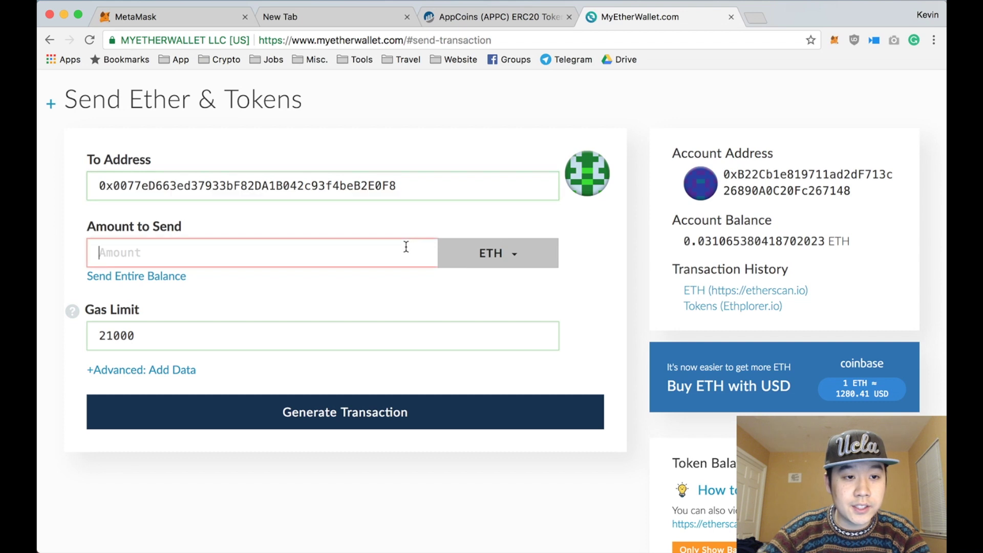
pyautogui.click(481, 253)
pyautogui.click(479, 303)
pyautogui.click(163, 277)
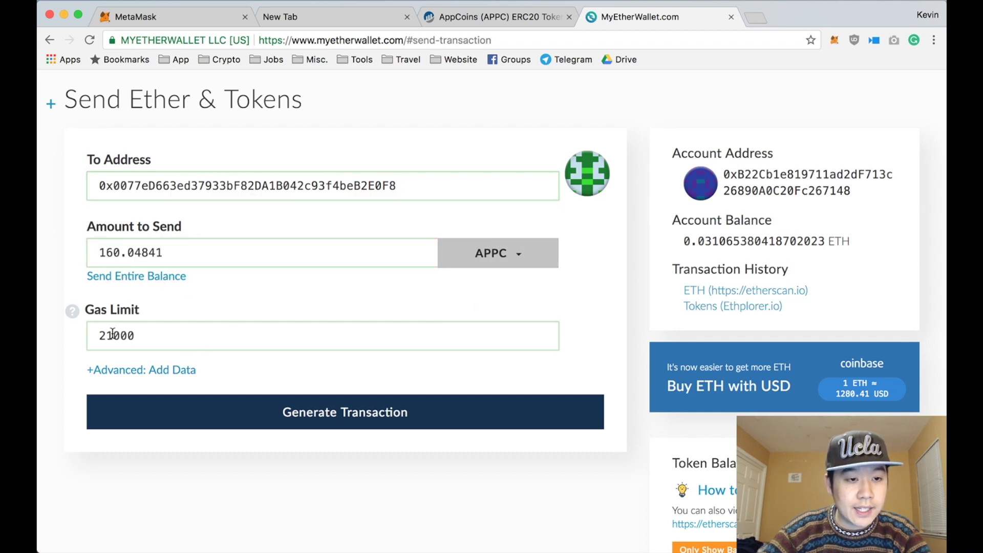
# Step: Set the gas limit to 100000
pyautogui.scroll(-1, 113, 334)
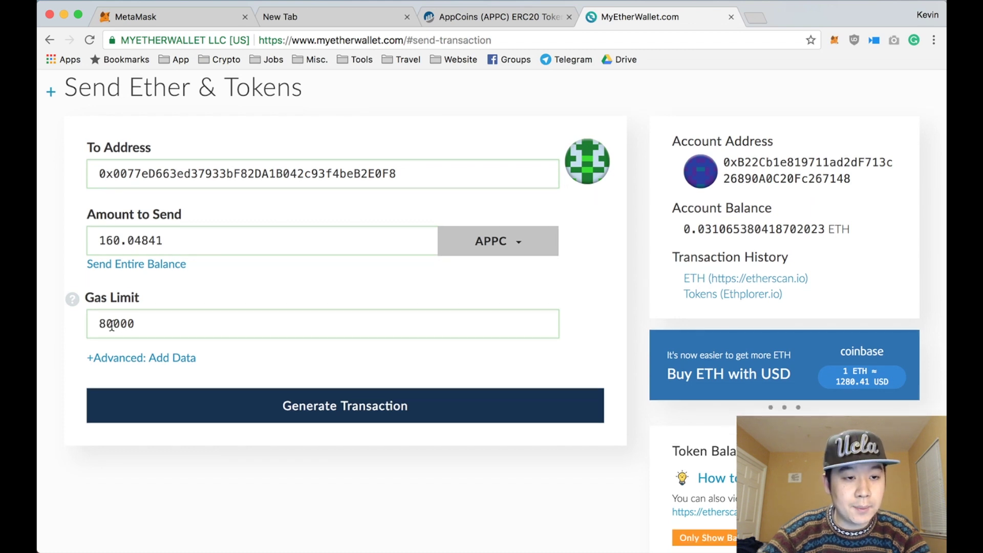
pyautogui.click(106, 324)
pyautogui.press('BackSpace')
pyautogui.write('10')
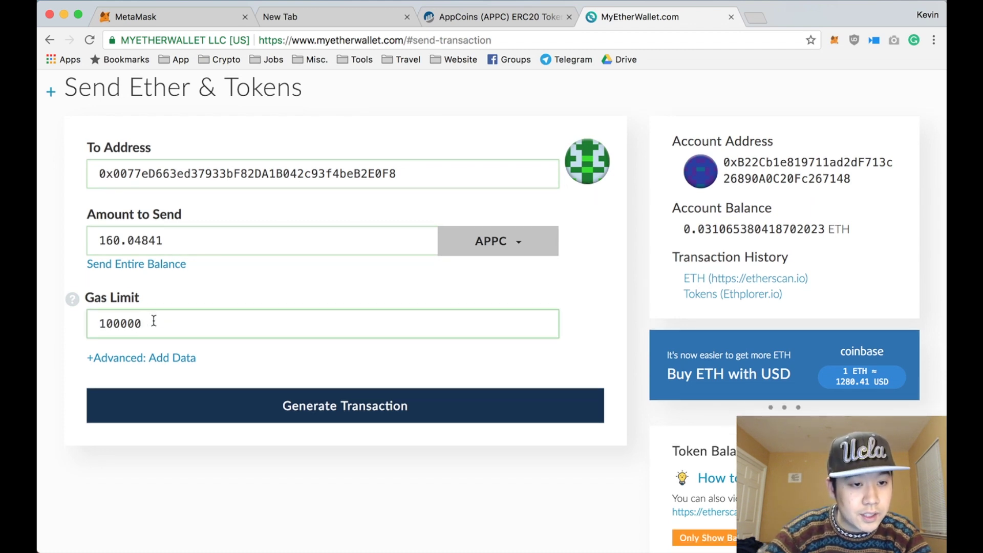
pyautogui.click(154, 320)
# Step: Generate and send the 160.04841 APPC transaction, confirming with Yes, I am sure
pyautogui.click(236, 397)
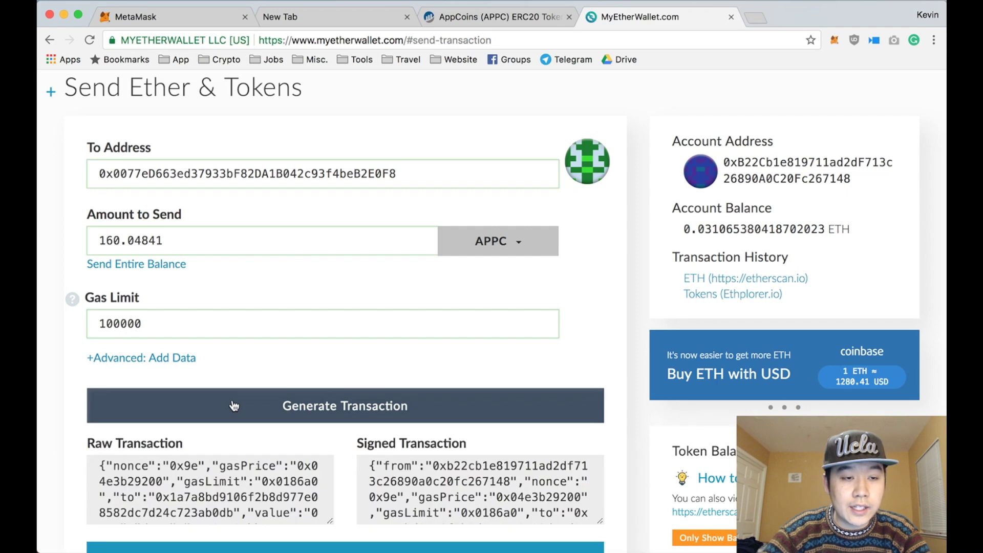
pyautogui.scroll(-3, 317, 426)
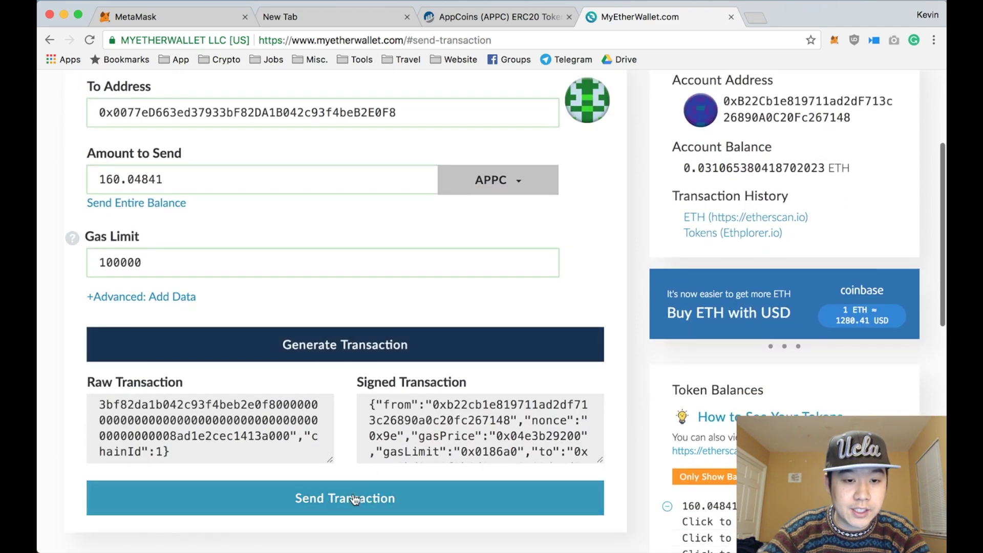
pyautogui.click(352, 498)
pyautogui.scroll(-4, 364, 399)
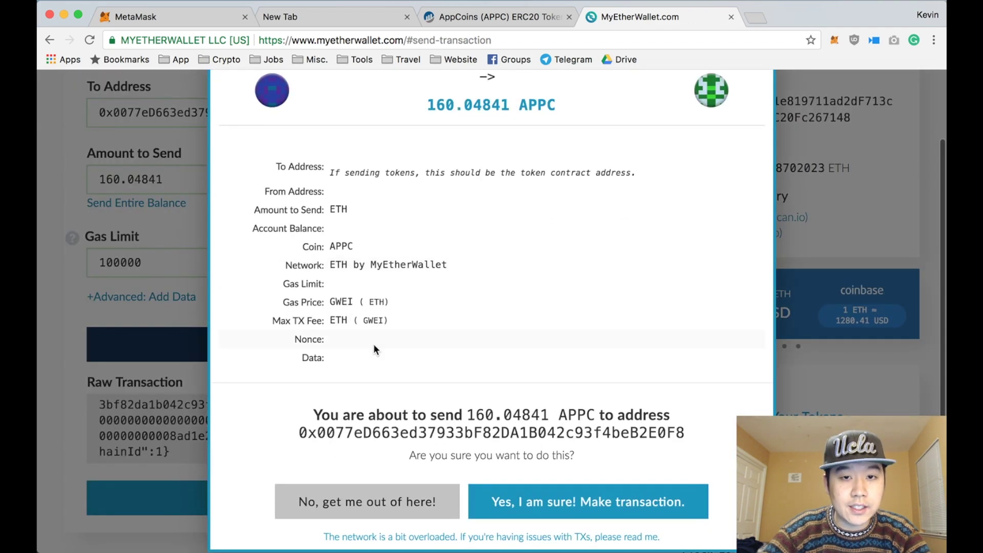
pyautogui.click(535, 482)
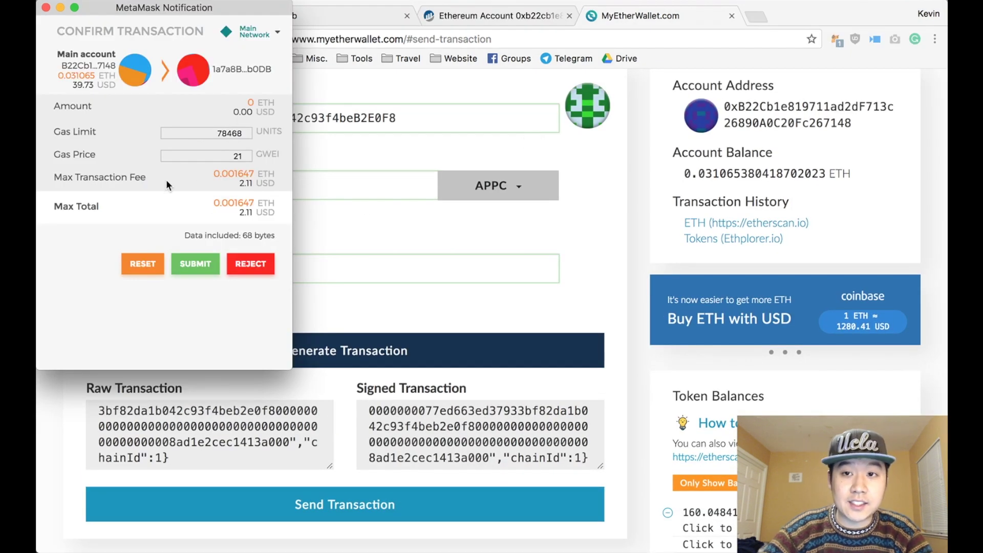
# Step: Change the MetaMask gas price from 21 to 80 GWEI and submit the transfer
pyautogui.moveTo(168, 157); pyautogui.dragTo(251, 160)
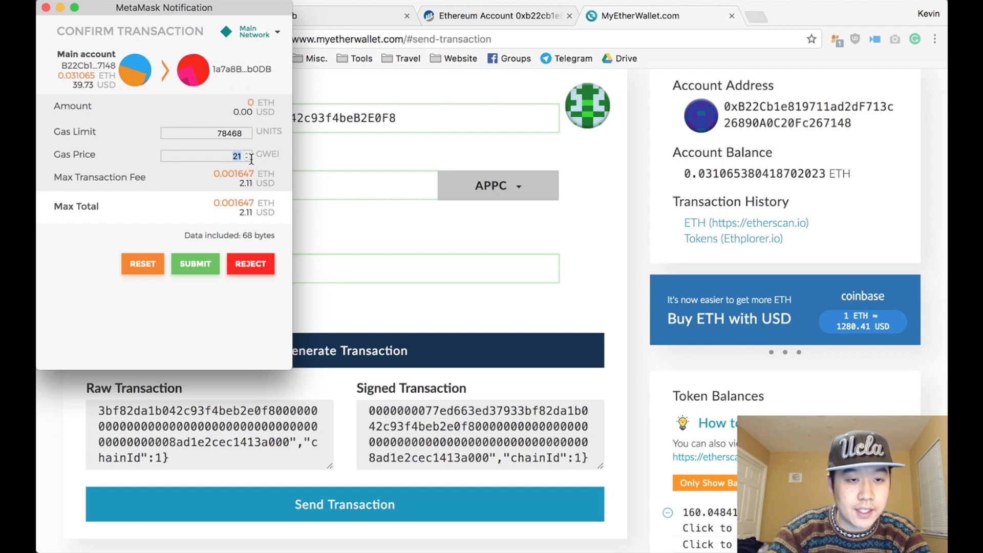
pyautogui.write('80')
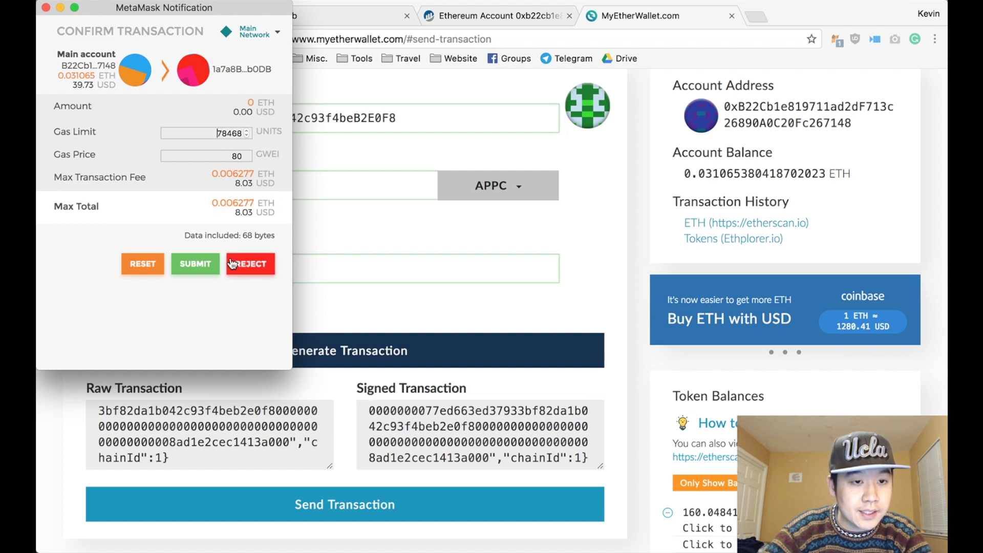
pyautogui.click(207, 265)
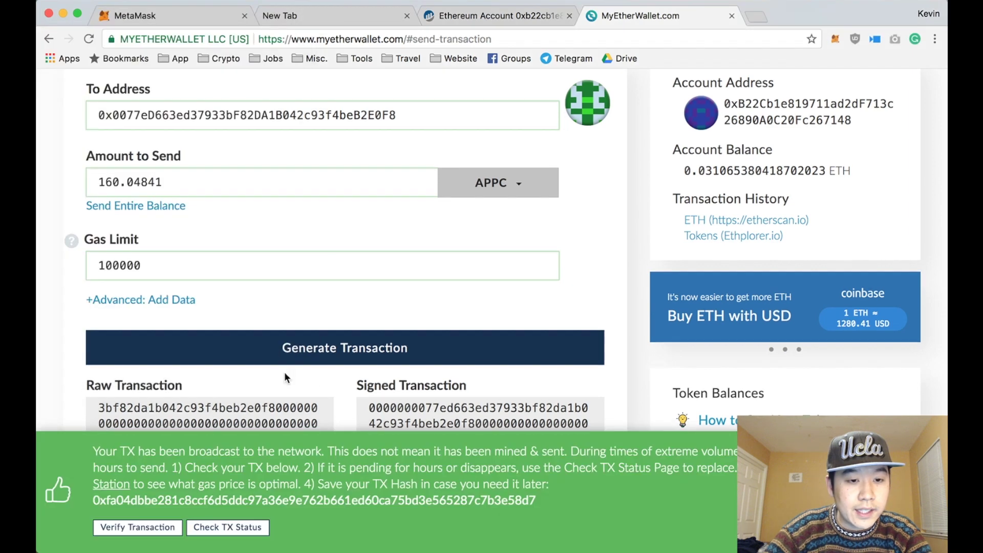
pyautogui.scroll(-2, 285, 375)
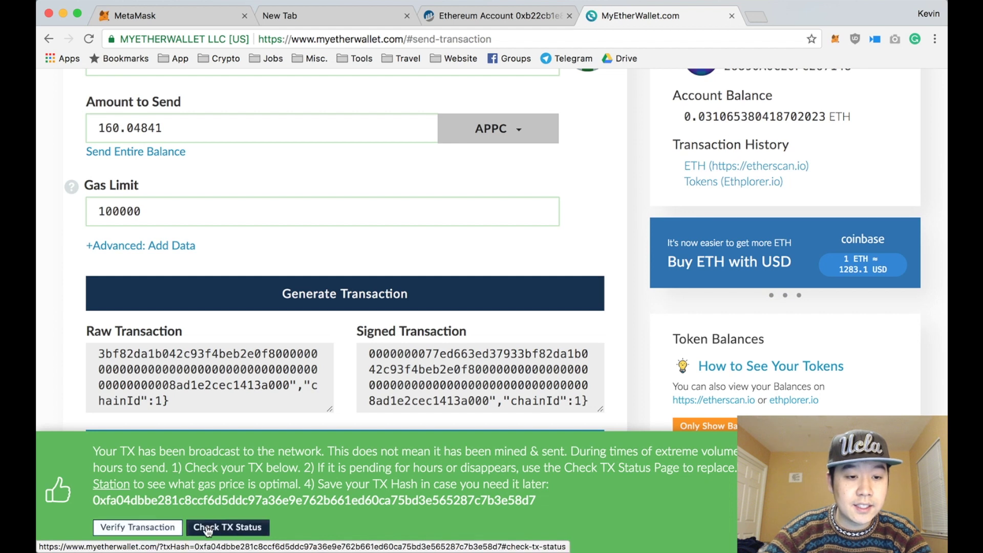
pyautogui.click(155, 532)
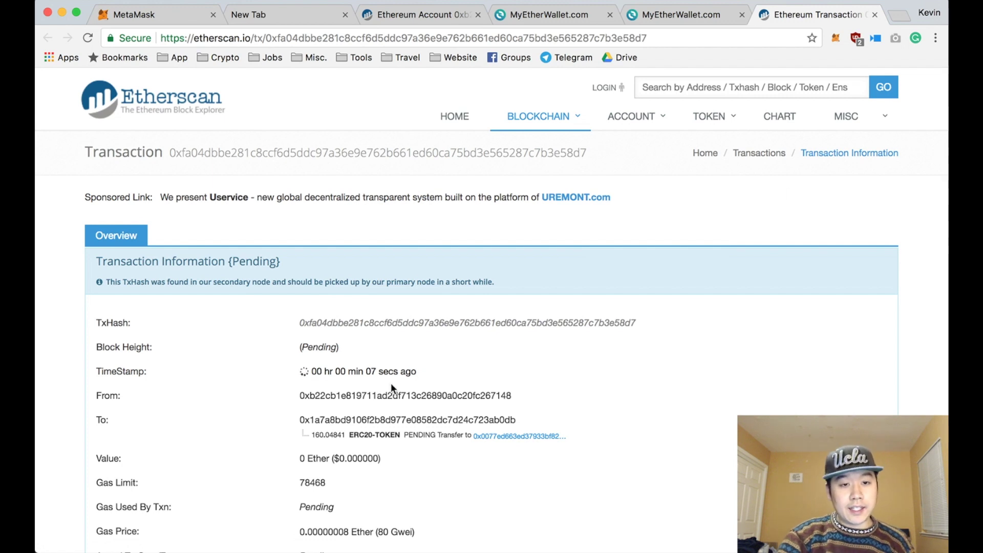
# Step: Scroll through the pending 160.04841 APPC transaction details on Etherscan
pyautogui.scroll(-2, 318, 352)
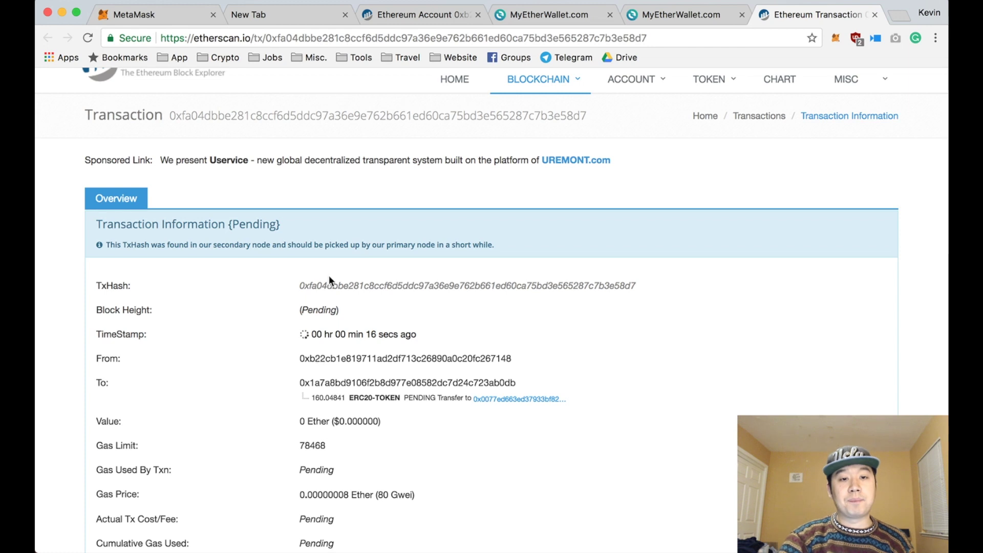
pyautogui.scroll(-5, 330, 276)
pyautogui.scroll(2, 330, 274)
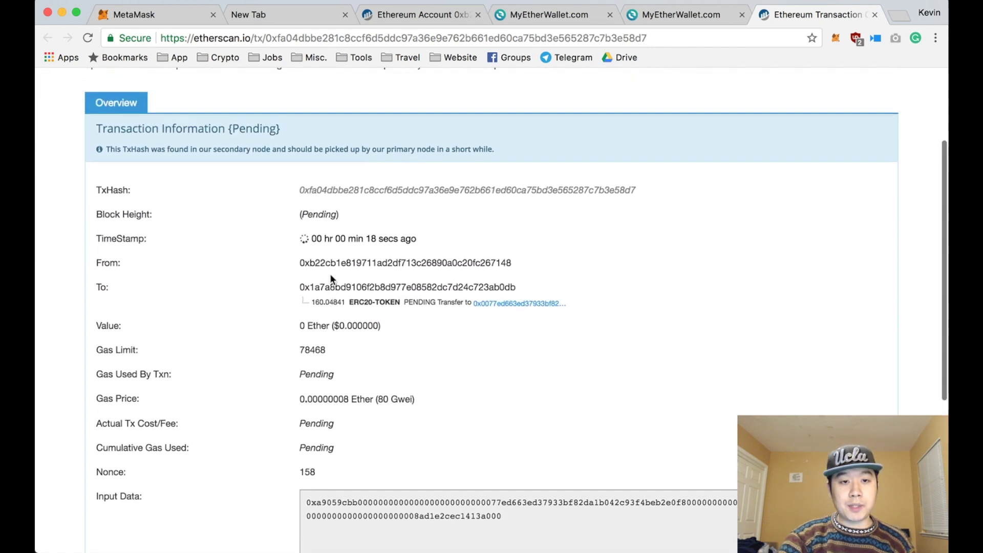